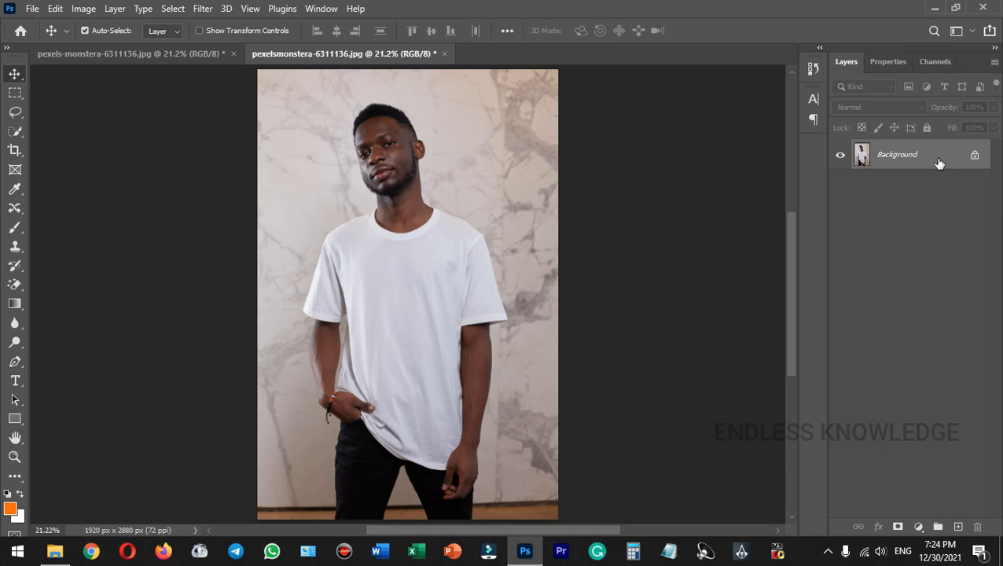
# Step: Duplicate the Background layer and make a Quick Selection of the man's white T-shirt on the copy
pyautogui.hotkey('ctrl', 'j')
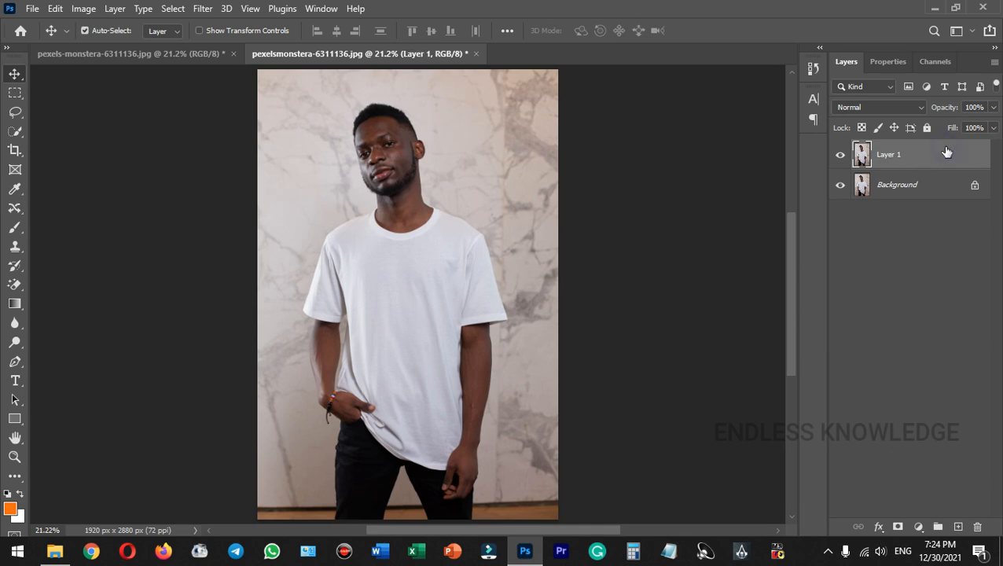
pyautogui.press('w')
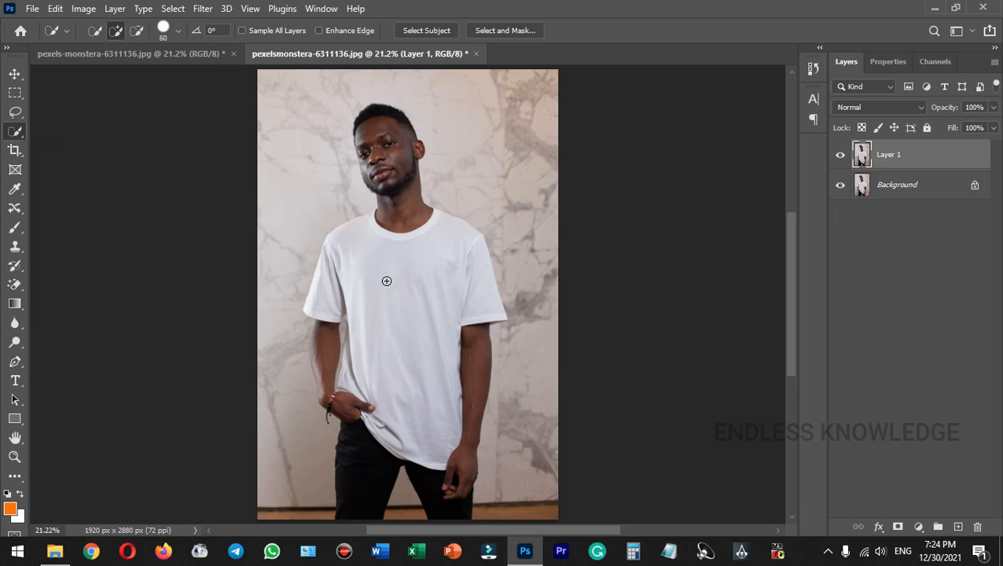
pyautogui.moveTo(437, 255)
pyautogui.mouseDown()
pyautogui.moveTo(364, 266)
pyautogui.moveTo(394, 378)
pyautogui.moveTo(337, 361)
pyautogui.mouseUp()
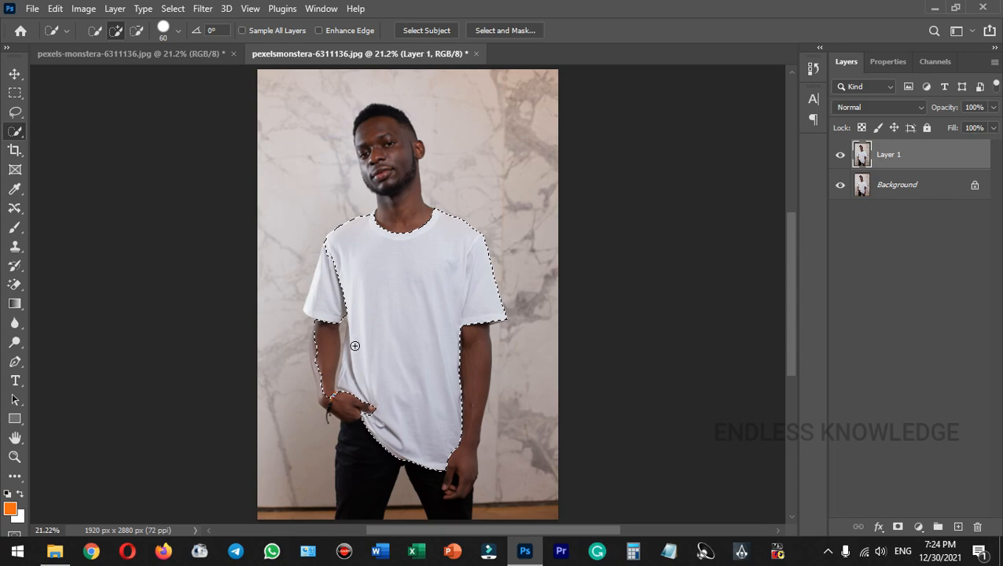
# Step: Add the missed sleeve beside the pocketed arm to the T-shirt selection
pyautogui.hotkey('ctrl', '+')
pyautogui.hotkey('ctrl', '+')
pyautogui.hotkey('ctrl', '+')
pyautogui.hotkey('ctrl', '+')
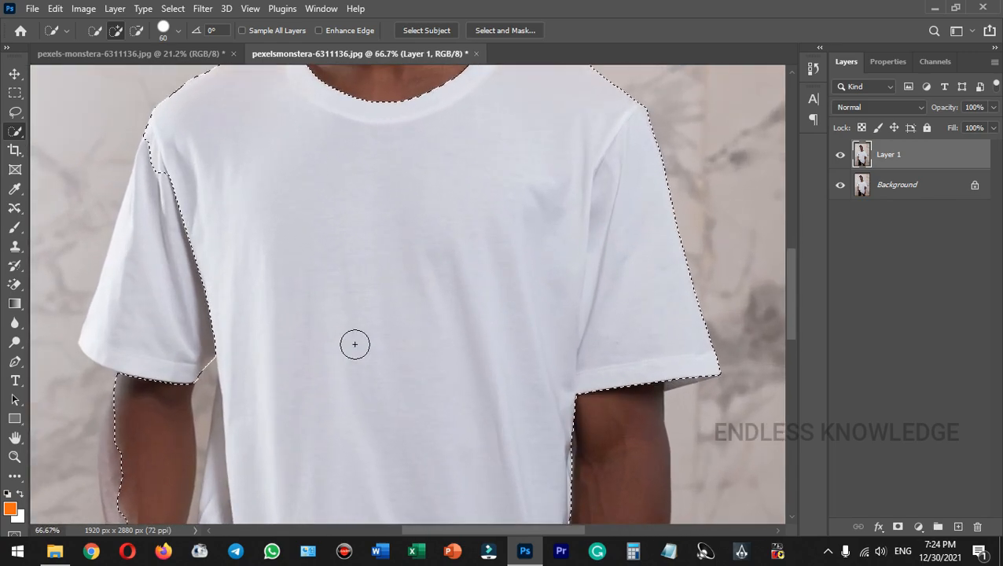
pyautogui.moveTo(311, 367); pyautogui.dragTo(405, 220)
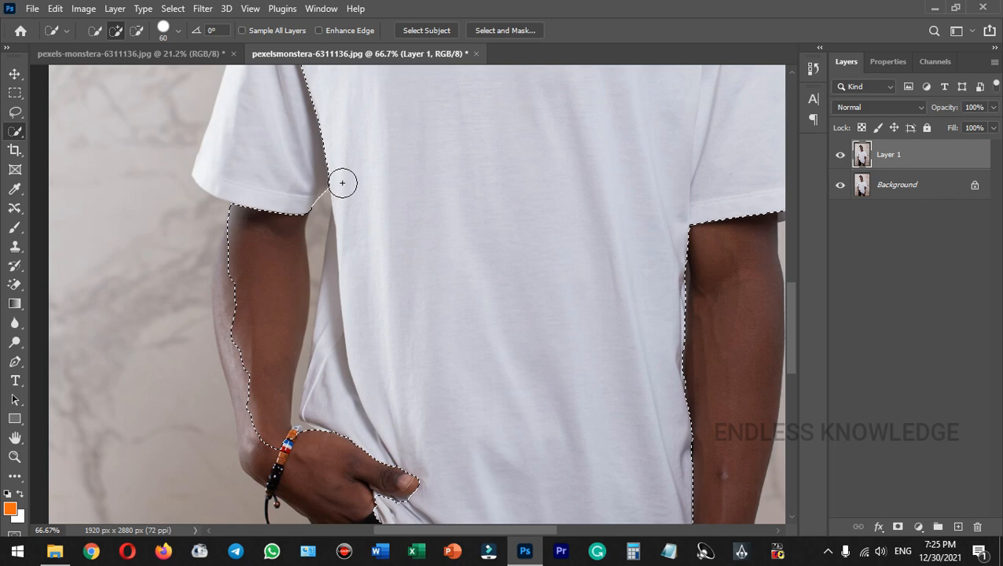
pyautogui.moveTo(326, 164); pyautogui.dragTo(305, 165)
pyautogui.moveTo(251, 139); pyautogui.dragTo(277, 163)
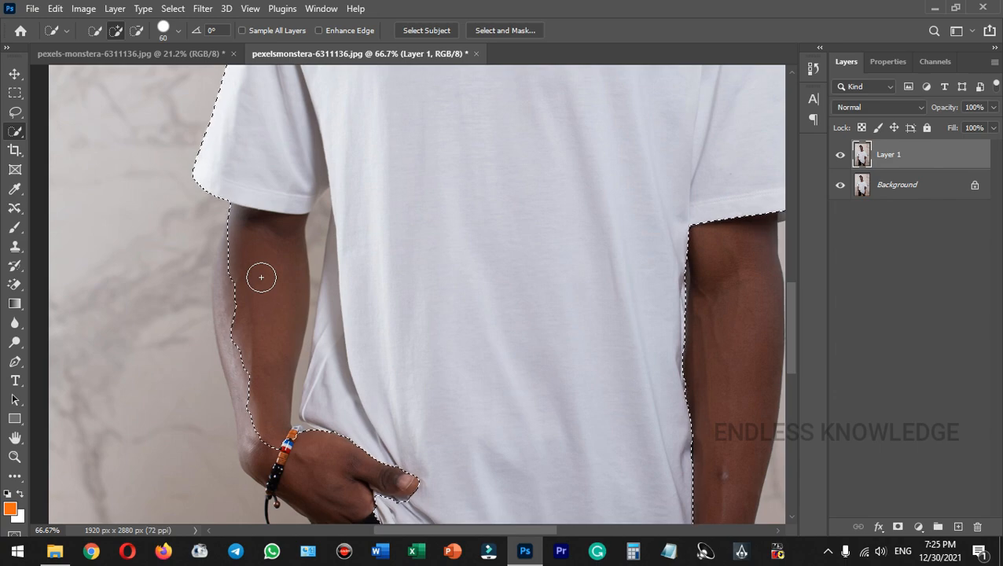
# Step: Subtract the bare forearm of the pocketed hand from the T-shirt selection
pyautogui.press('alt')
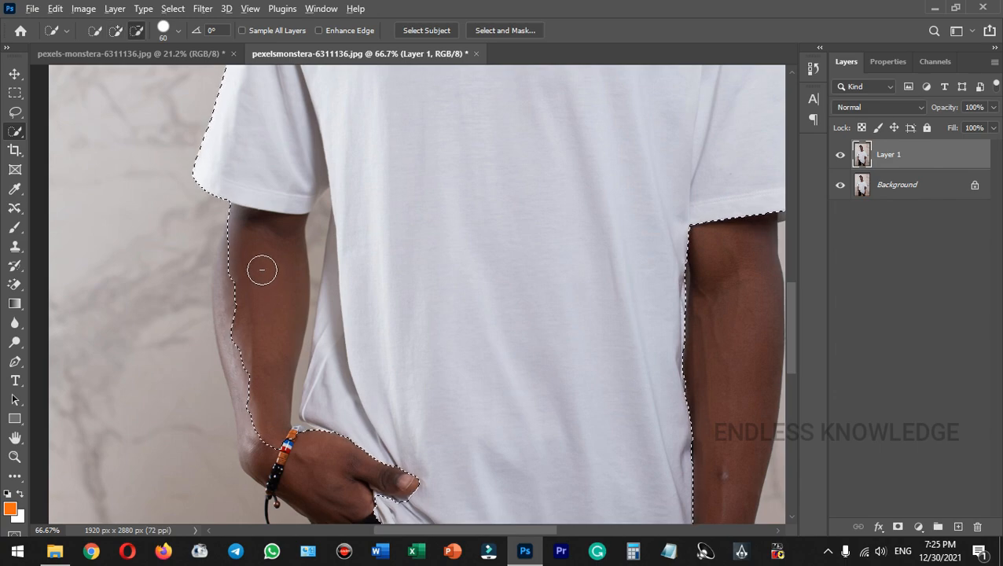
pyautogui.moveTo(217, 228)
pyautogui.mouseDown()
pyautogui.moveTo(279, 276)
pyautogui.moveTo(282, 334)
pyautogui.moveTo(264, 422)
pyautogui.mouseUp()
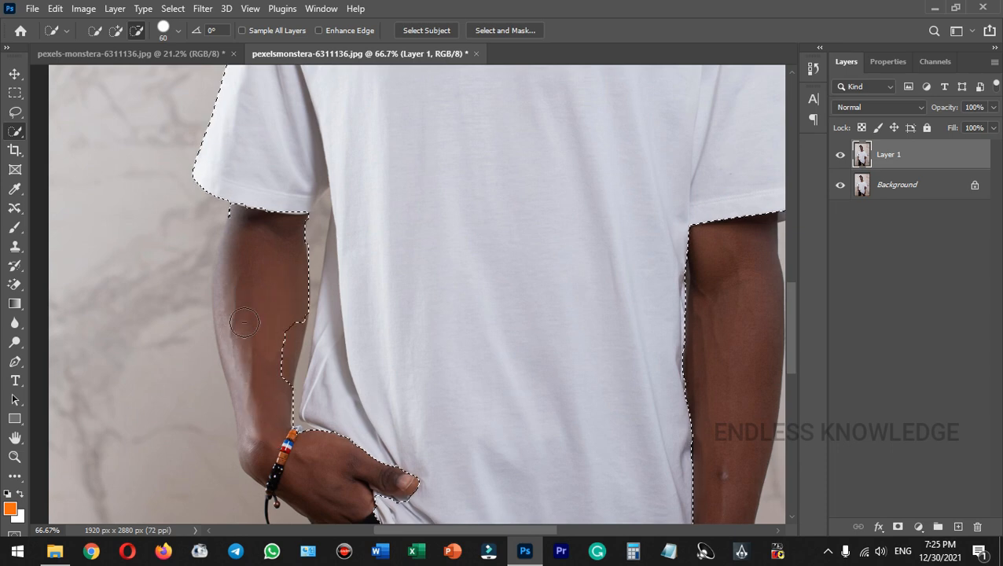
pyautogui.click(218, 224)
pyautogui.moveTo(285, 242)
pyautogui.mouseDown()
pyautogui.moveTo(297, 281)
pyautogui.moveTo(279, 392)
pyautogui.mouseUp()
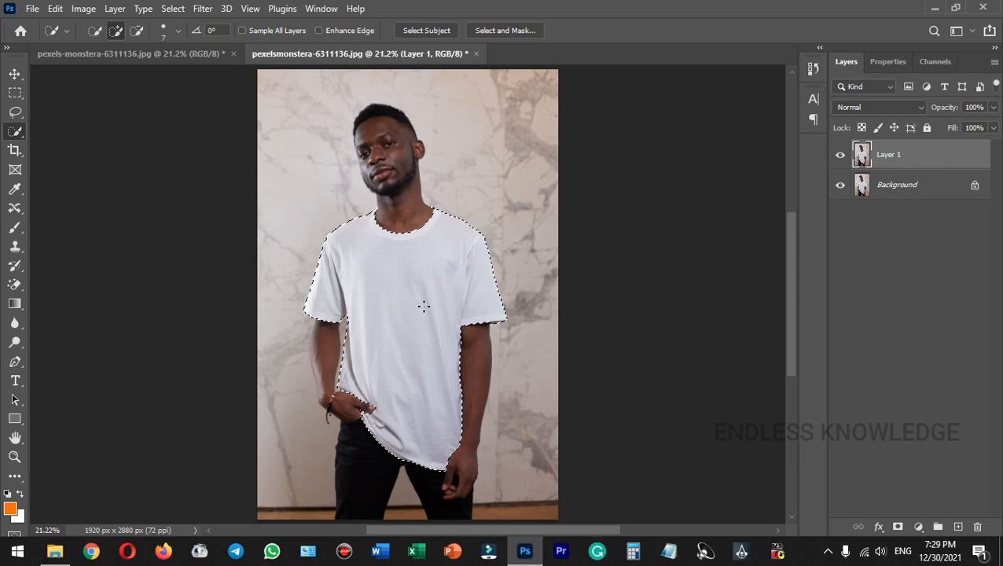
# Step: Mask Layer 1 with the T-shirt selection and check the cut-out by hiding and showing the Background layer
pyautogui.click(898, 527)
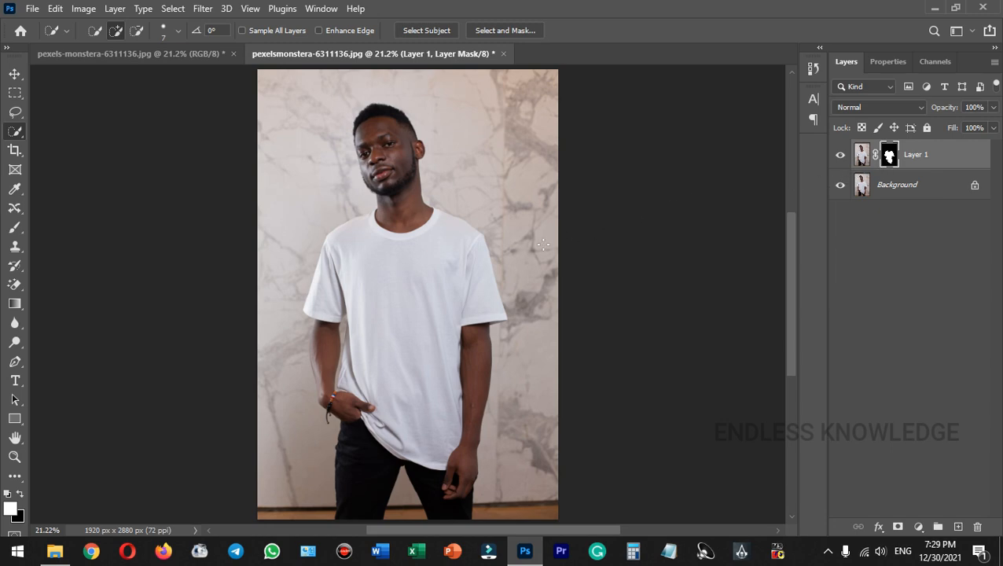
pyautogui.click(841, 186)
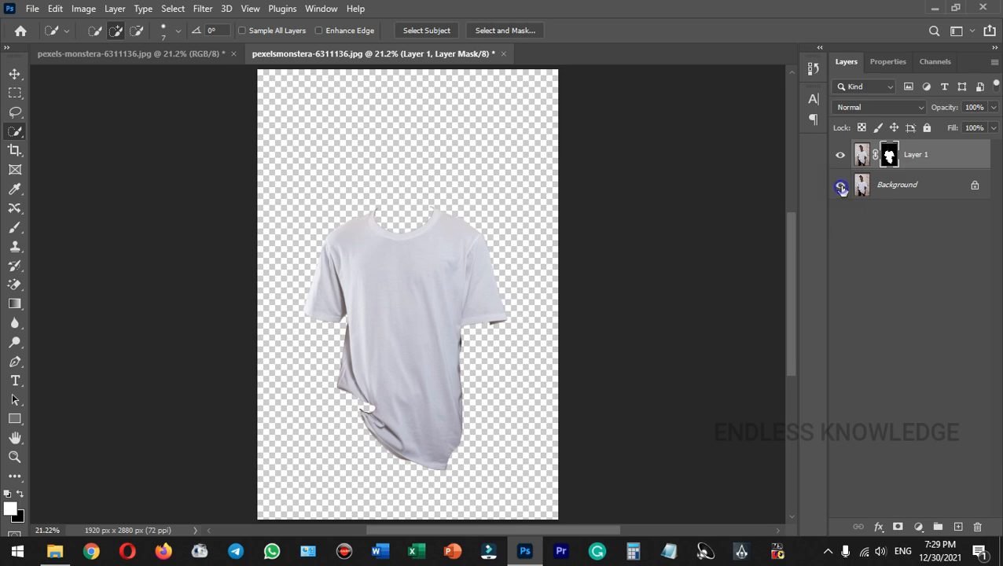
pyautogui.click(841, 186)
pyautogui.click(840, 186)
pyautogui.click(840, 187)
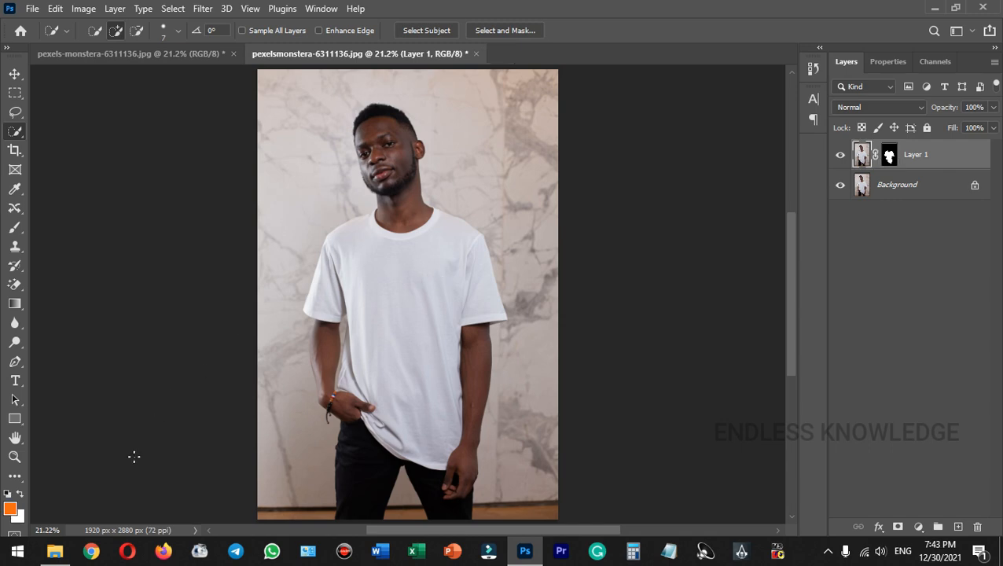
# Step: Place flowers-4032775.png from the Downloads folder into the portrait document and lower its opacity to 58%
pyautogui.click(55, 551)
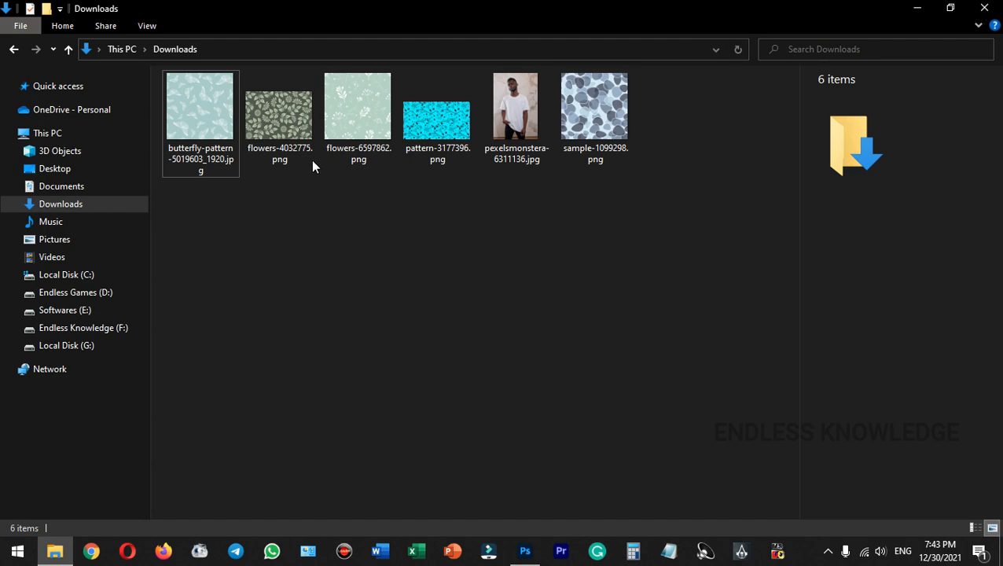
pyautogui.click(285, 134)
pyautogui.moveTo(282, 115); pyautogui.dragTo(362, 324)
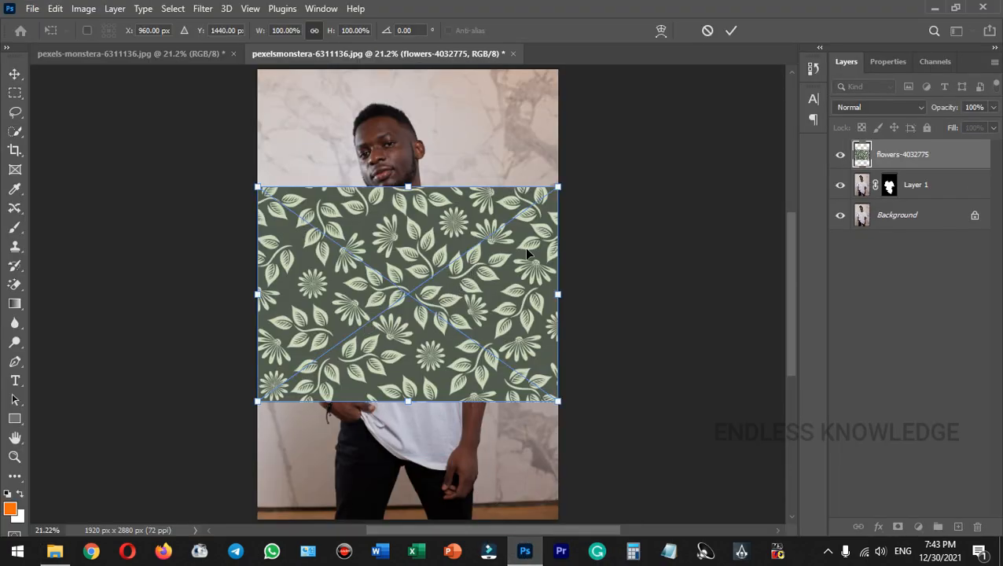
pyautogui.moveTo(943, 108); pyautogui.dragTo(912, 111)
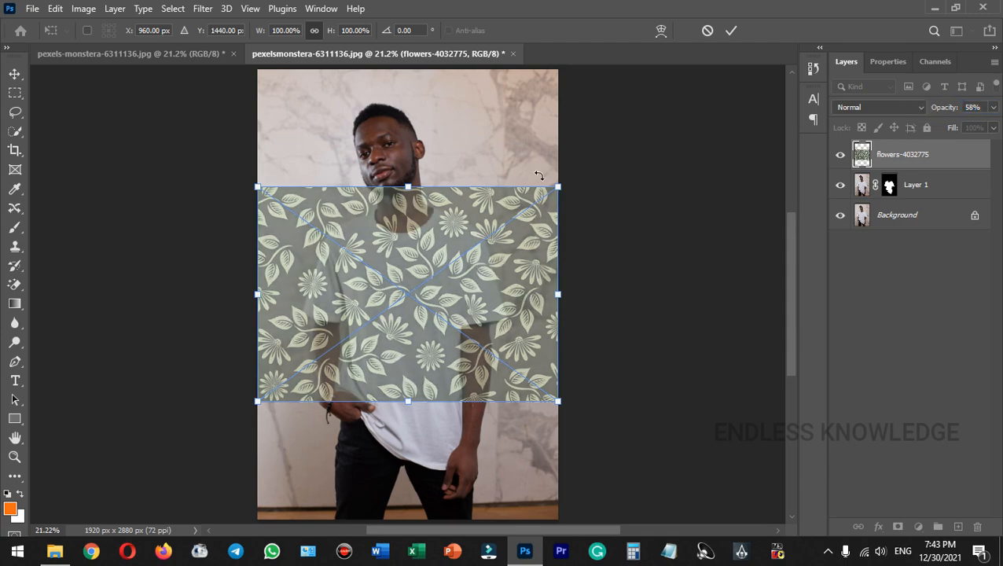
# Step: Rotate the floral pattern 90° and enlarge it to about 116% so it covers the whole T-shirt
pyautogui.moveTo(571, 174); pyautogui.dragTo(554, 434)
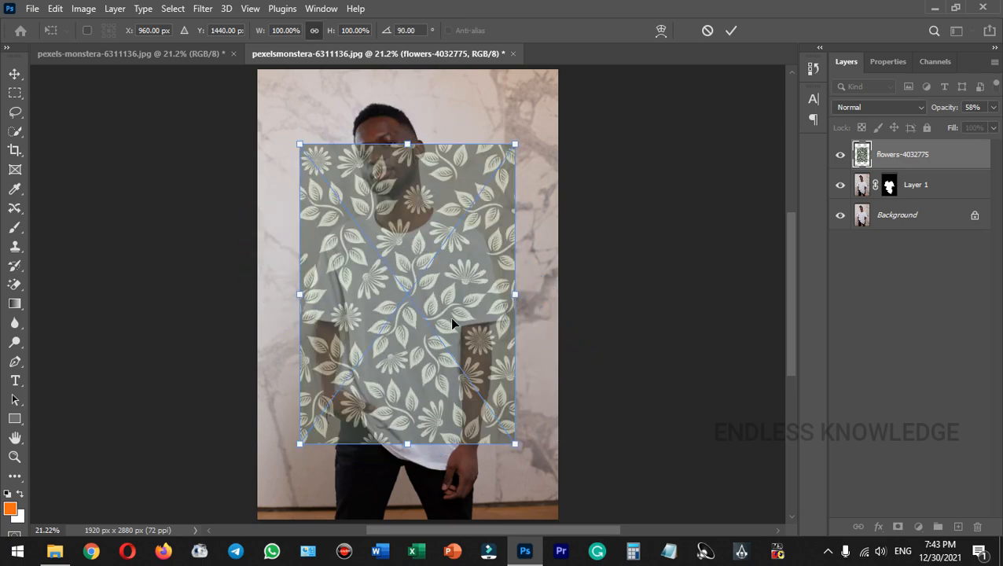
pyautogui.moveTo(456, 272); pyautogui.dragTo(455, 313)
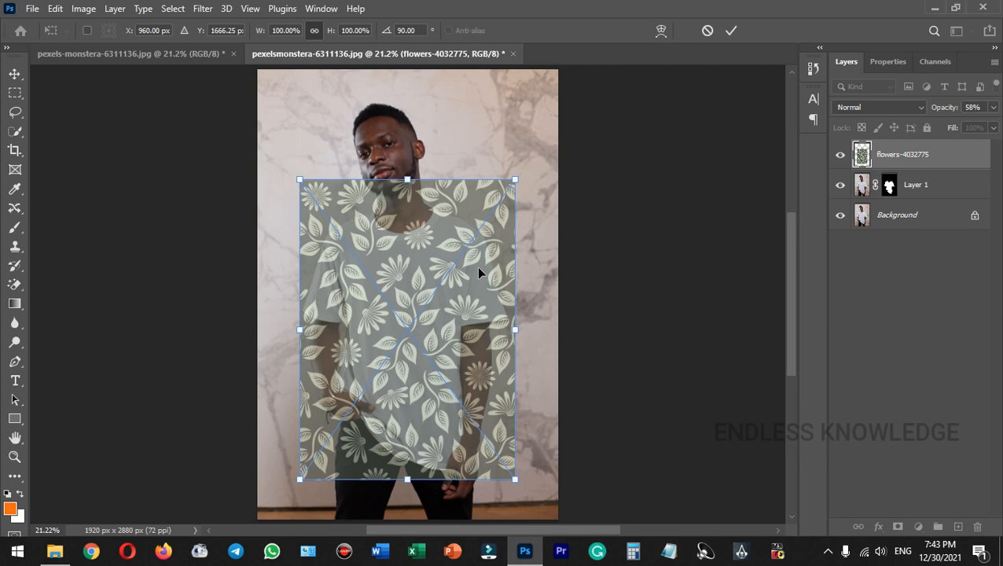
pyautogui.moveTo(515, 180); pyautogui.dragTo(532, 156)
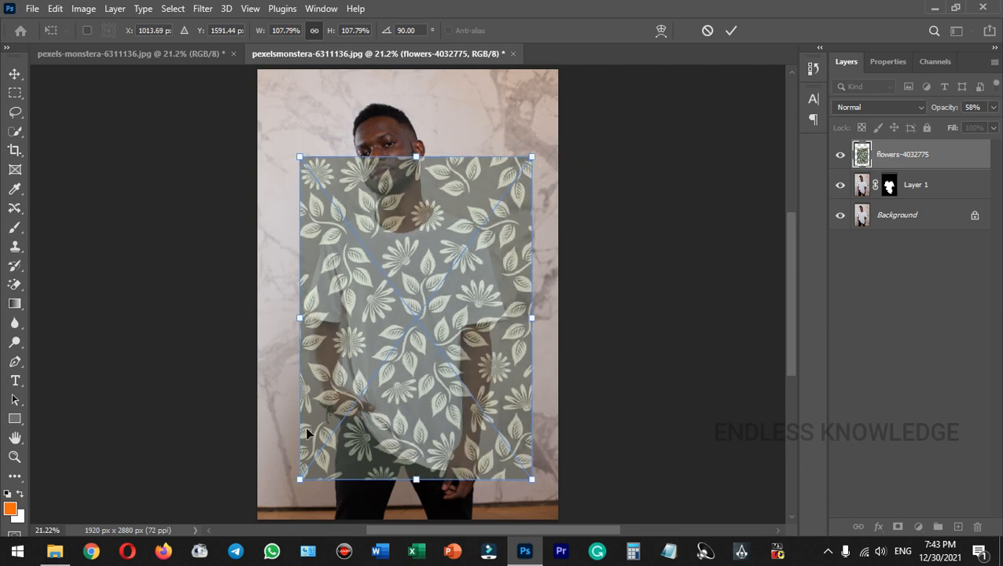
pyautogui.moveTo(299, 478); pyautogui.dragTo(282, 504)
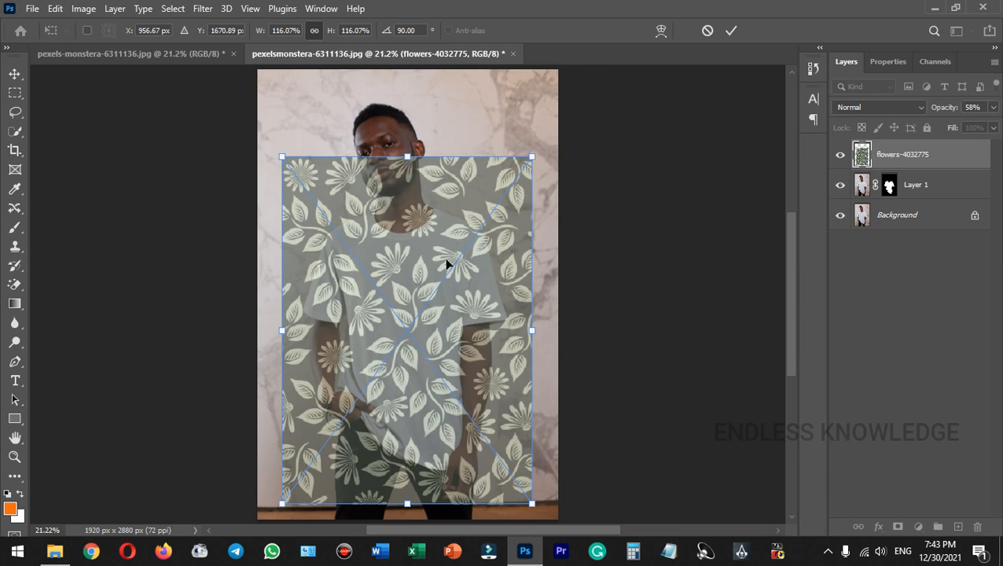
pyautogui.press('Return')
pyautogui.press('w')
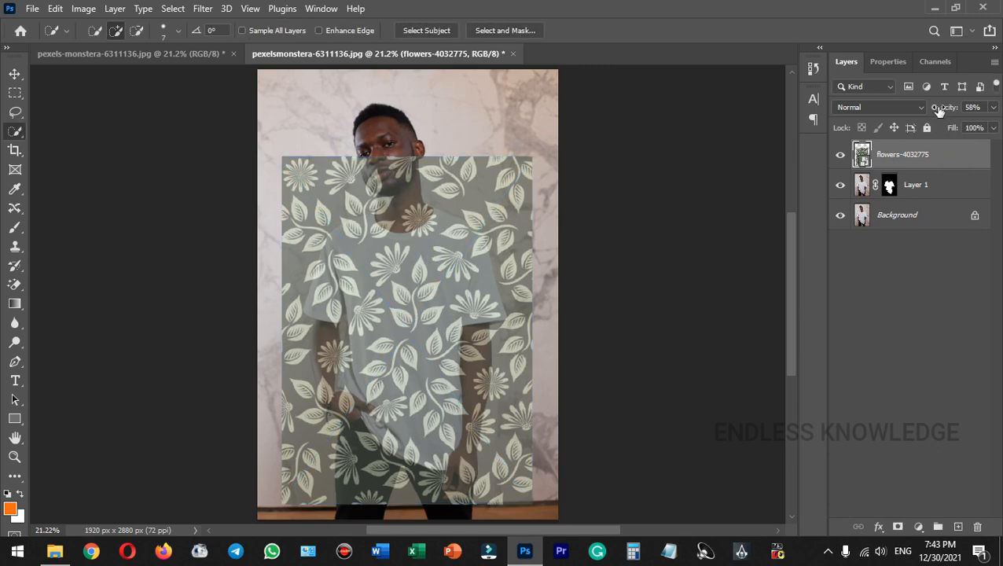
# Step: Restore the floral pattern layer's opacity to 100% and clip it to the masked T-shirt layer
pyautogui.moveTo(939, 106); pyautogui.dragTo(992, 110)
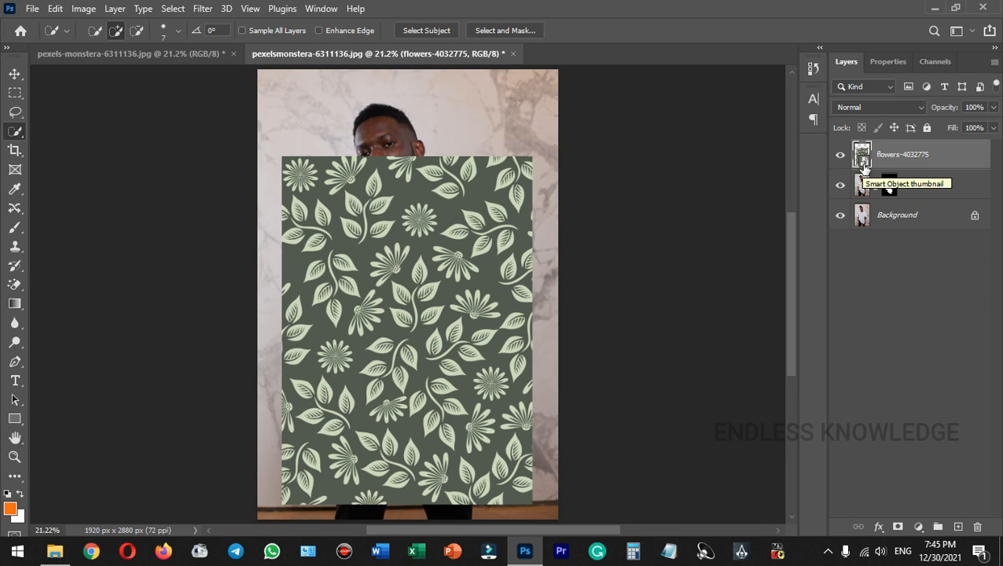
pyautogui.rightClick(947, 157)
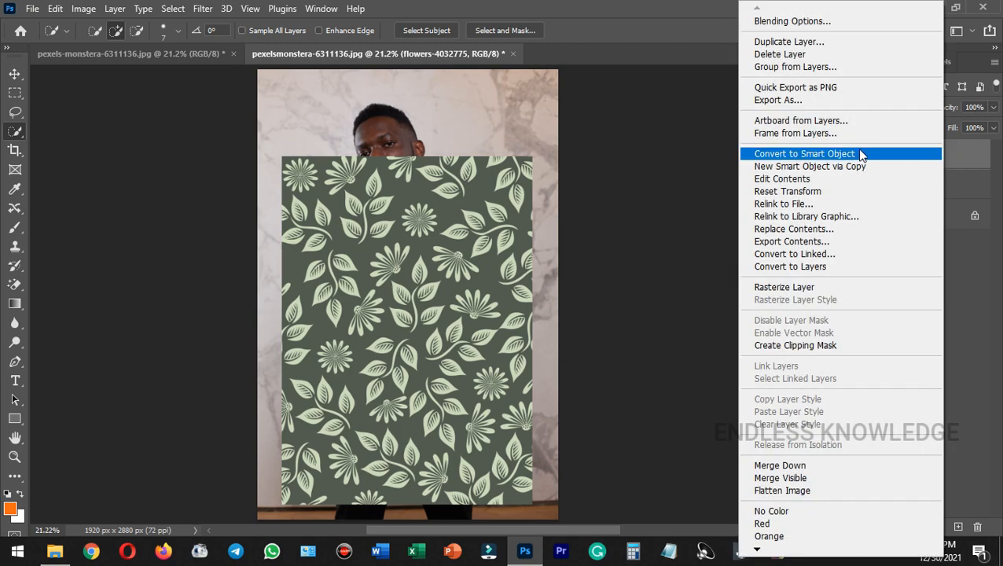
pyautogui.click(974, 152)
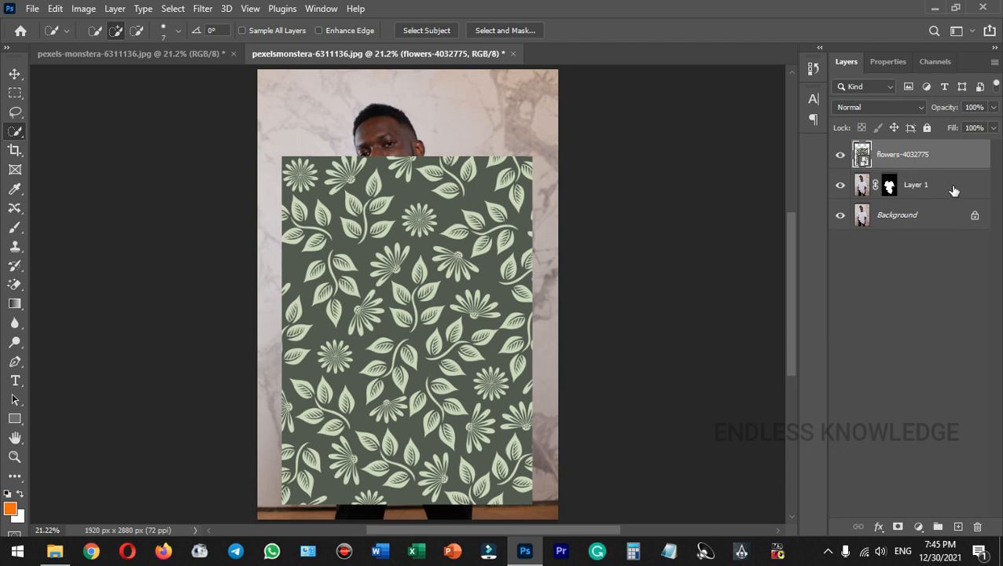
pyautogui.rightClick(949, 157)
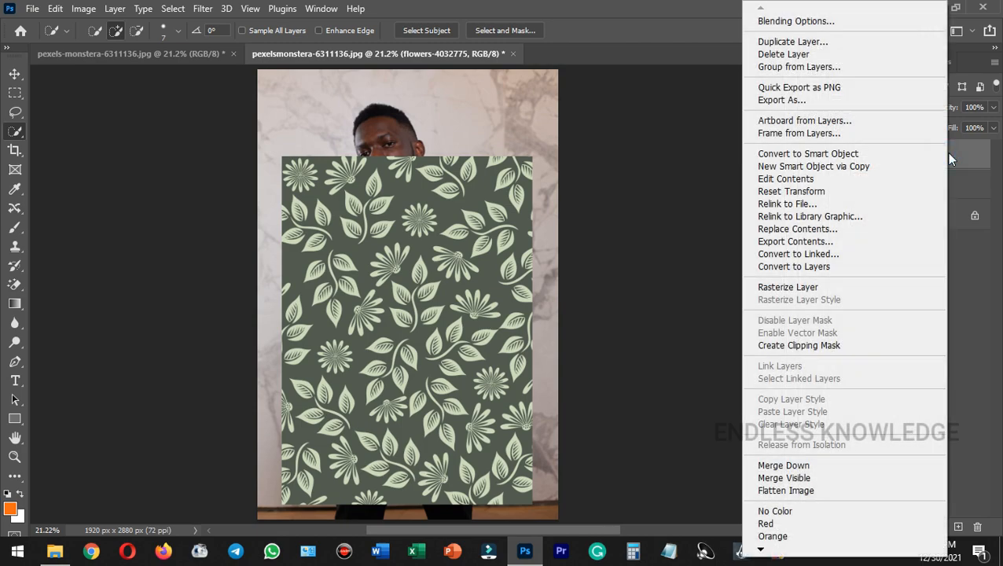
pyautogui.click(798, 345)
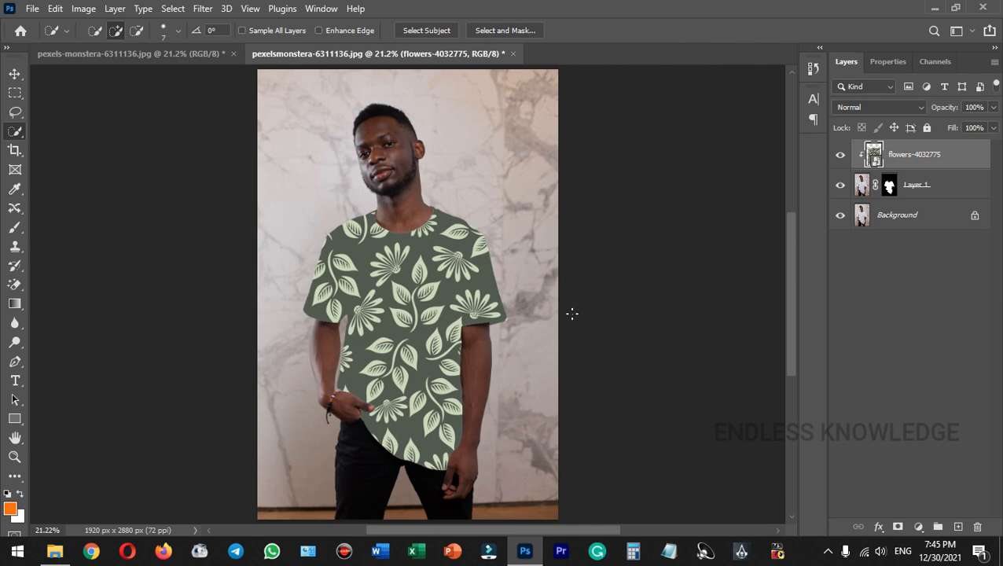
# Step: Compare the Linear Burn and Multiply blend modes on the floral pattern layer, finishing with Linear Burn
pyautogui.click(867, 110)
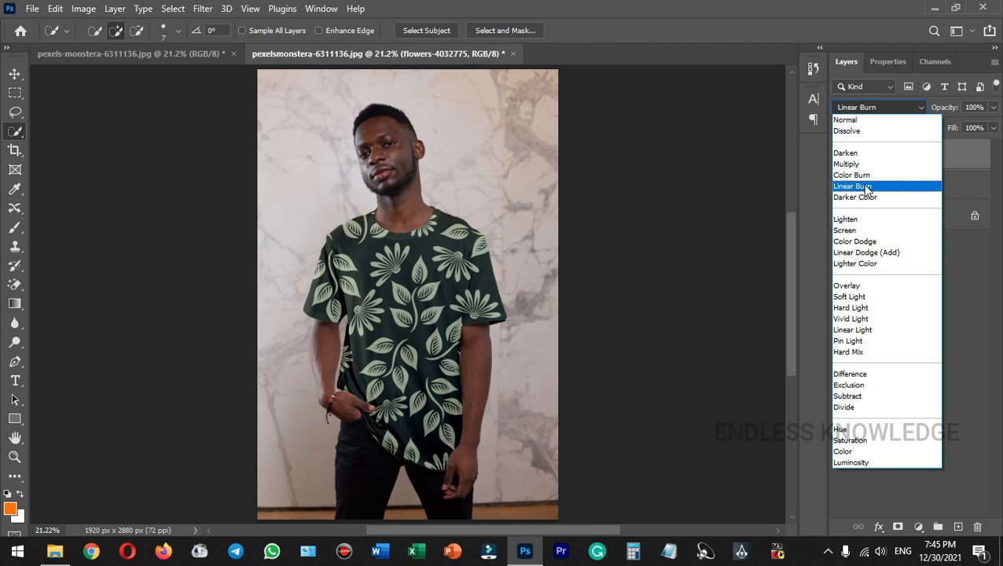
pyautogui.click(876, 185)
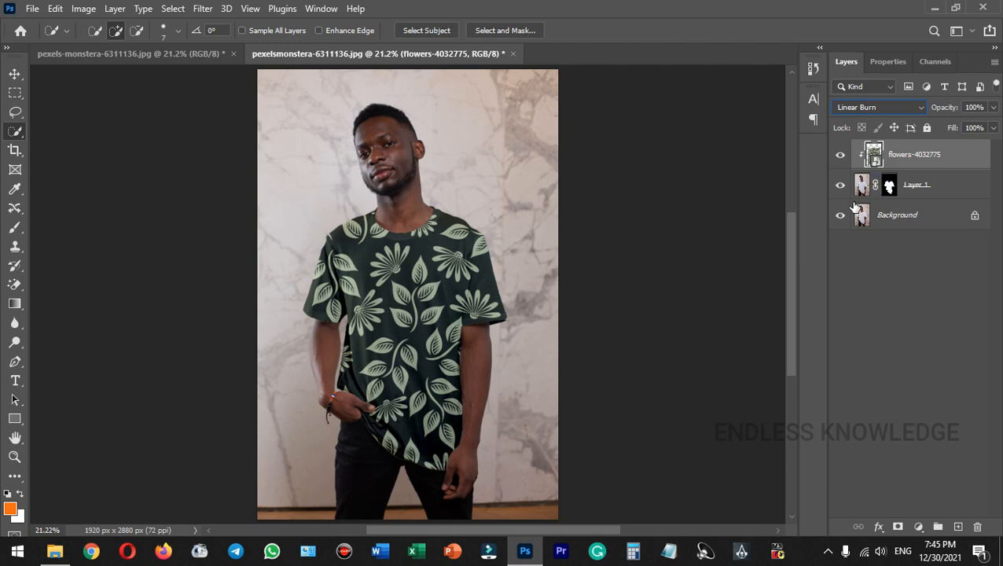
pyautogui.click(882, 111)
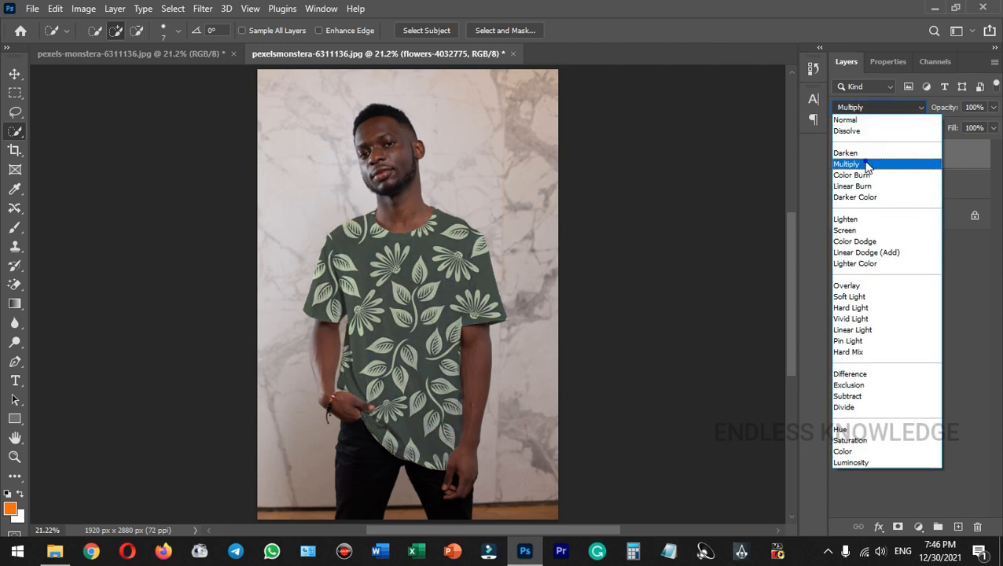
pyautogui.click(863, 164)
pyautogui.click(872, 111)
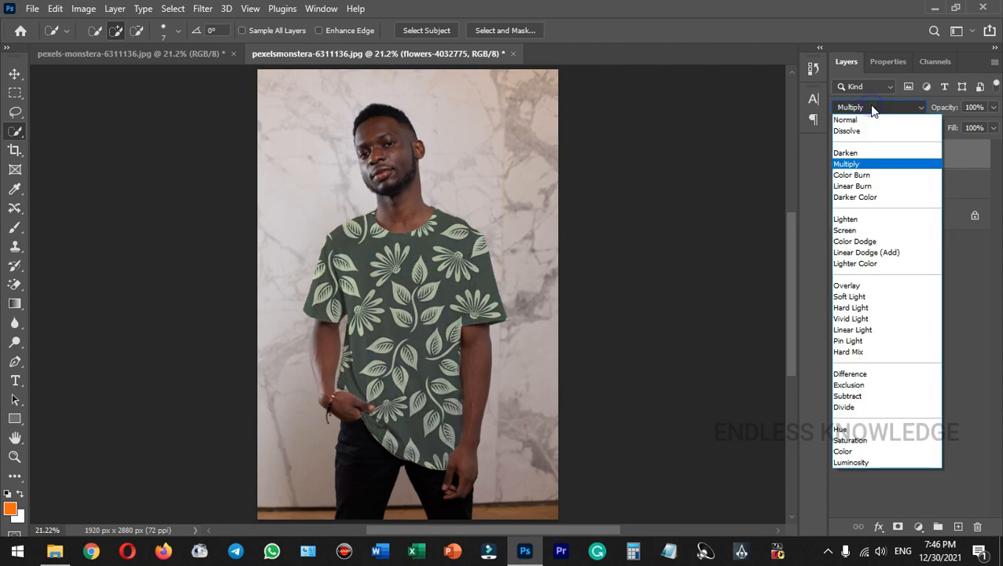
pyautogui.click(871, 187)
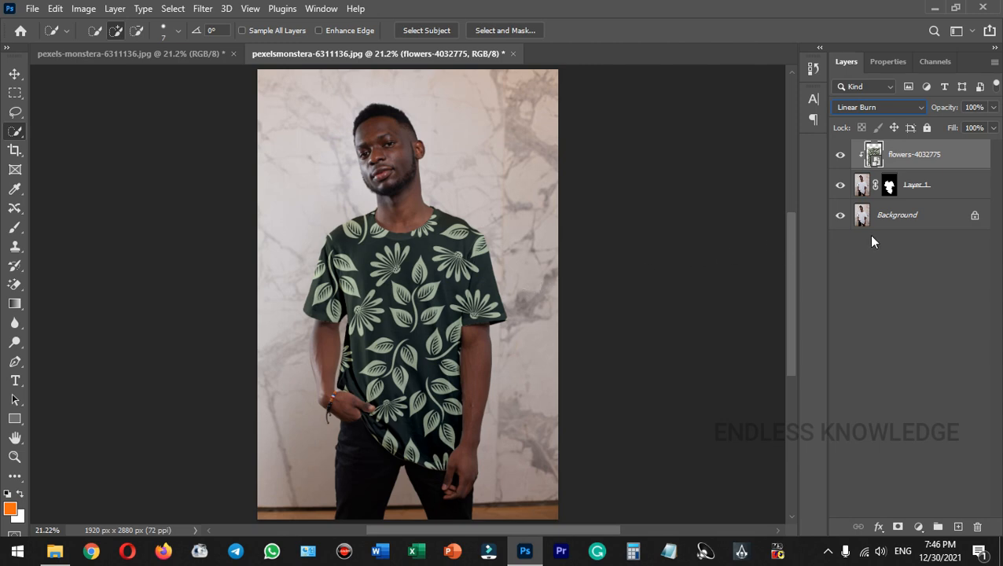
# Step: Duplicate the Background layer, move the copy above the floral pattern layer and clip it to the layers below
pyautogui.click(927, 220)
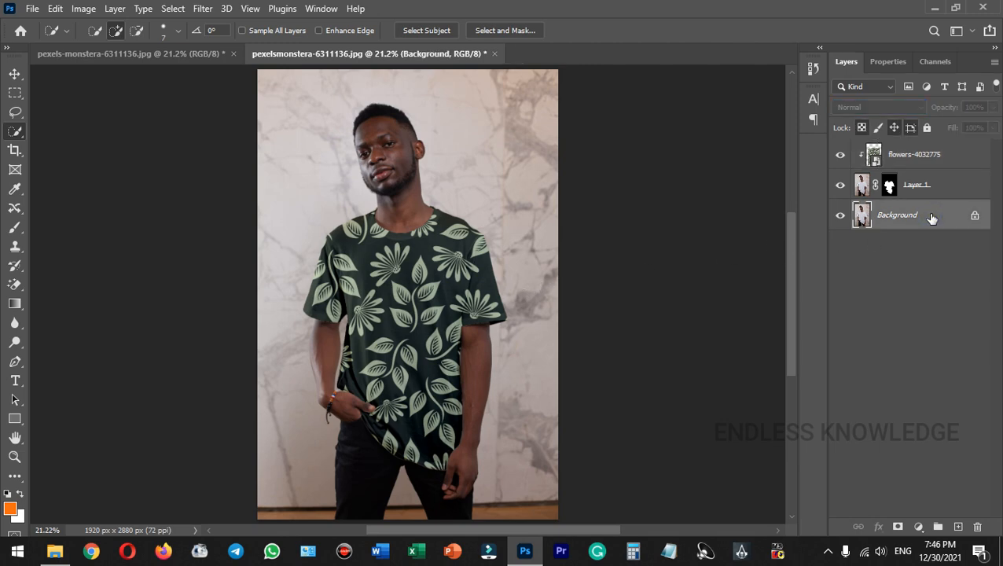
pyautogui.hotkey('ctrl', 'j')
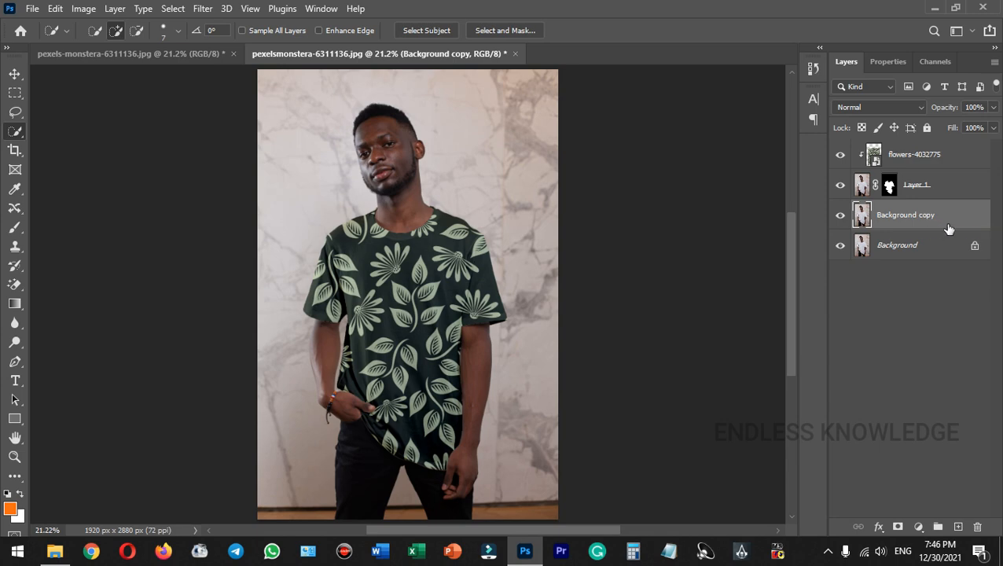
pyautogui.moveTo(956, 220); pyautogui.dragTo(958, 155)
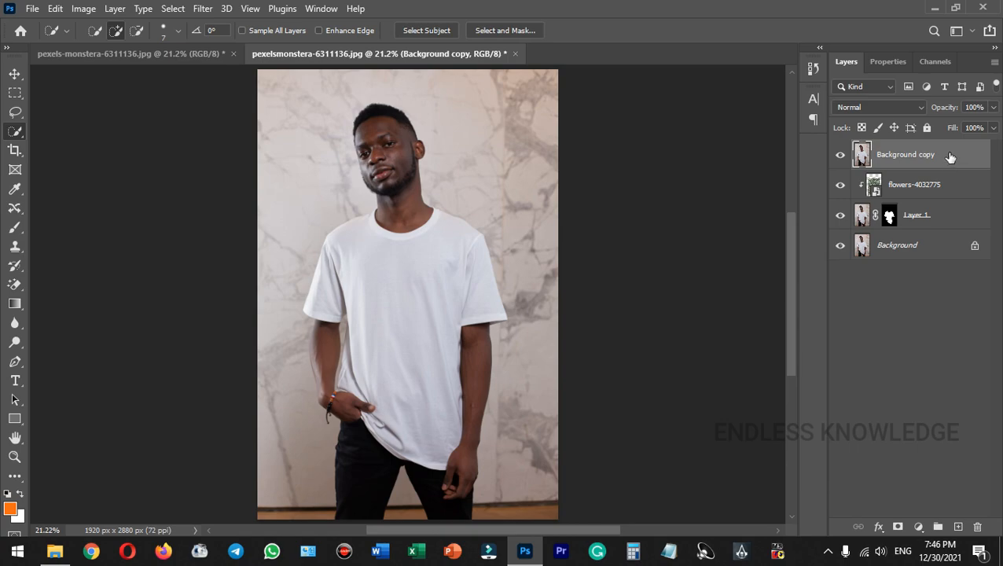
pyautogui.rightClick(950, 155)
pyautogui.click(869, 283)
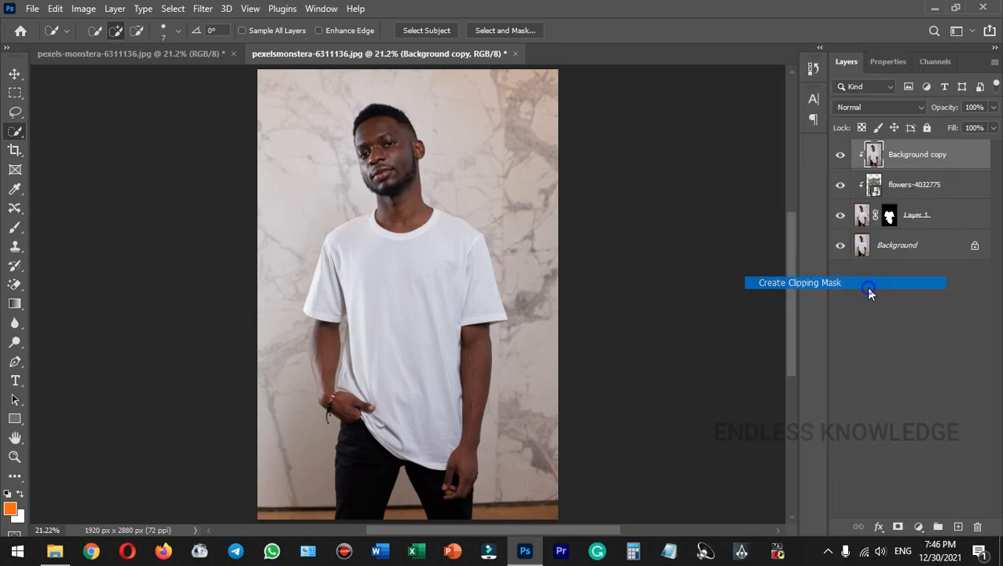
# Step: Set the Background copy layer's blend mode to Multiply and compare the T-shirt's shading with that layer hidden and shown
pyautogui.click(859, 109)
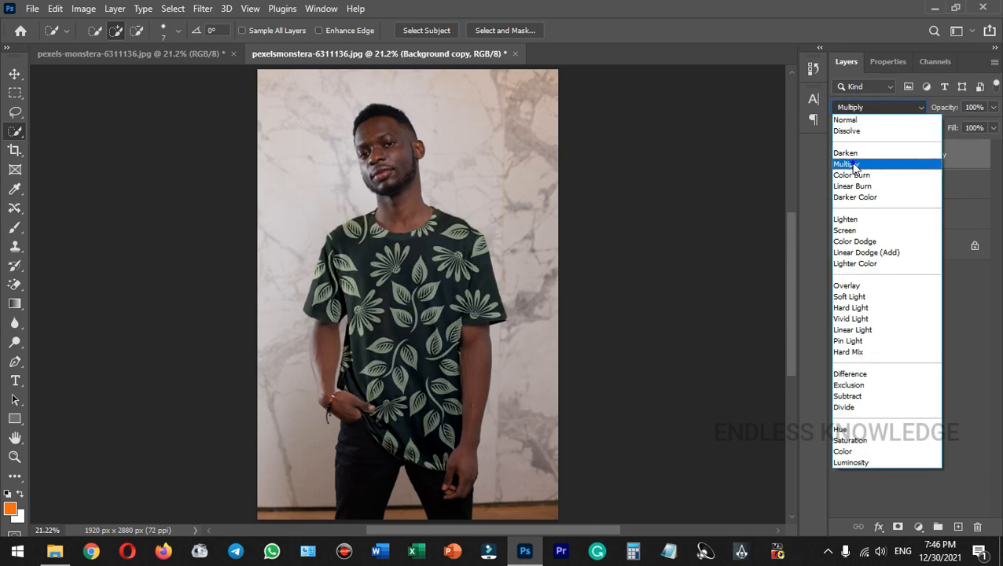
pyautogui.click(855, 165)
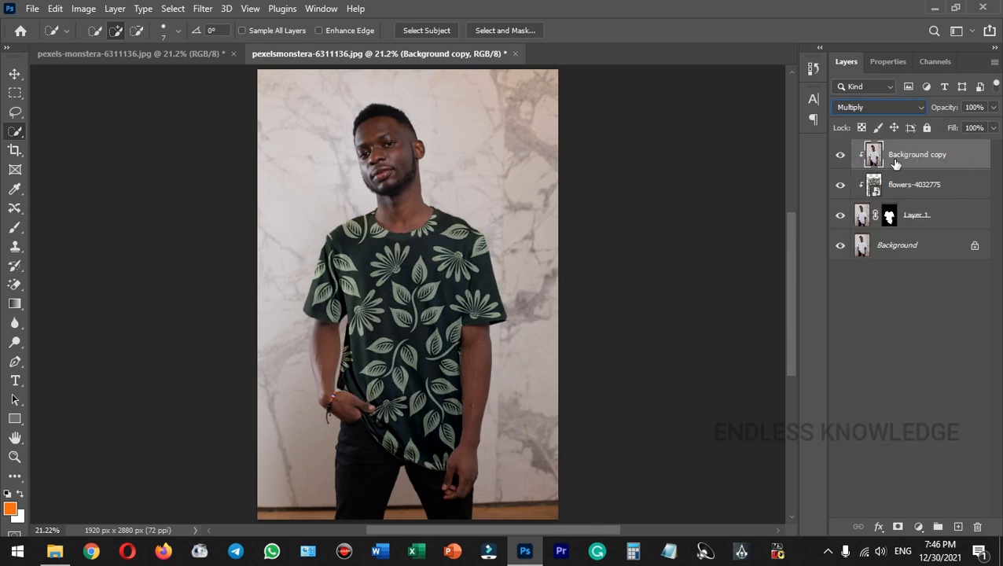
pyautogui.click(842, 156)
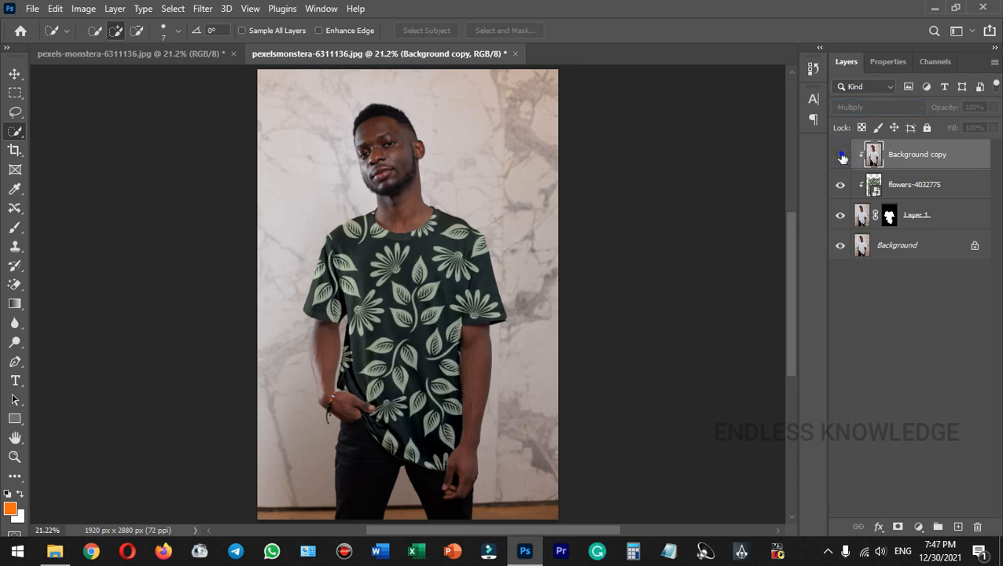
pyautogui.click(842, 156)
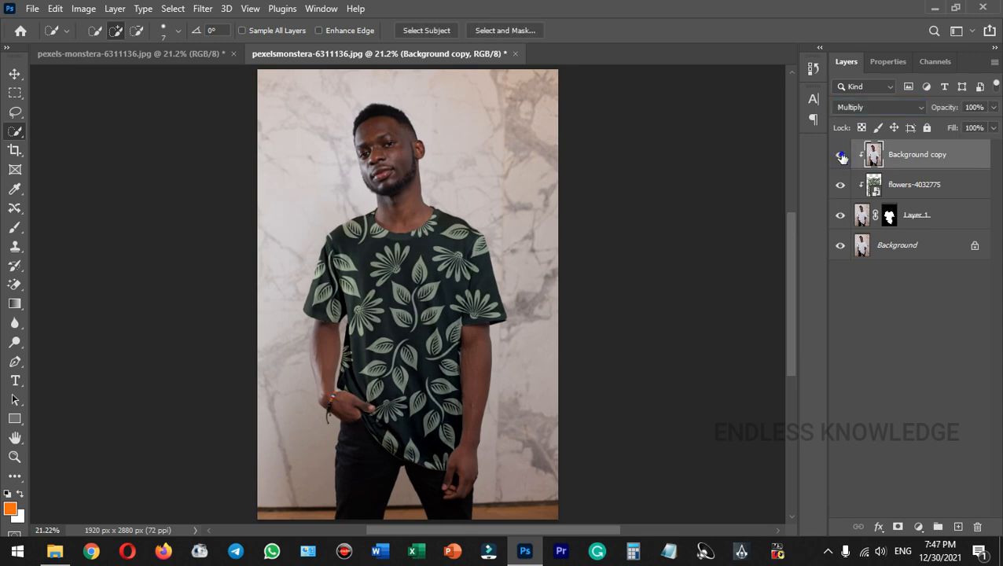
pyautogui.click(842, 156)
pyautogui.click(842, 157)
pyautogui.scroll(2, 519, 304)
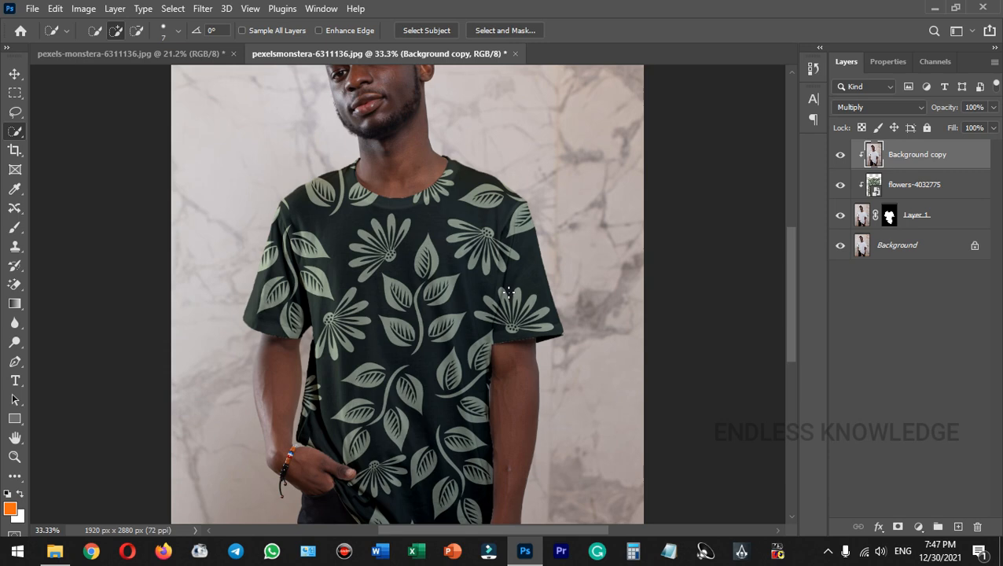
pyautogui.scroll(-2, 510, 293)
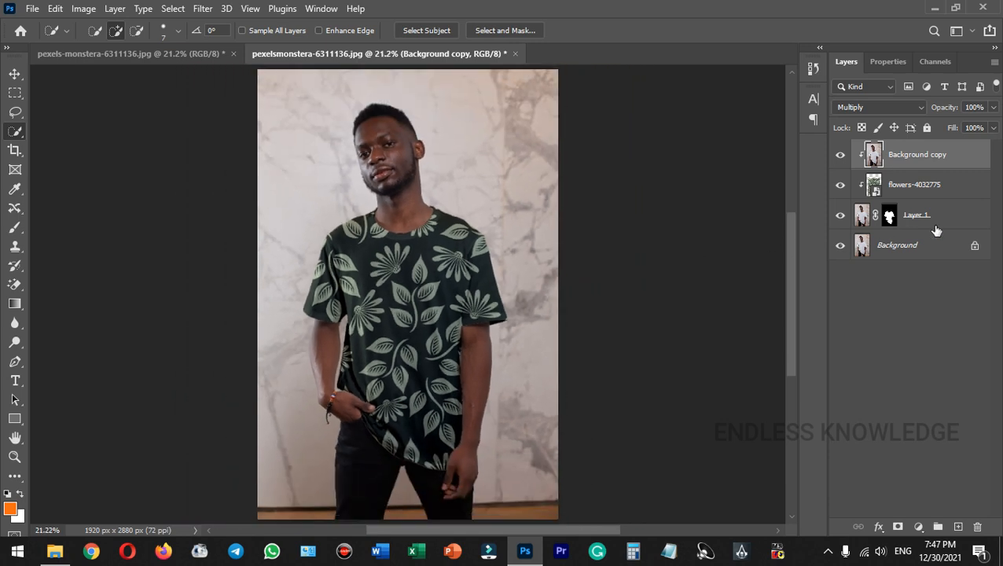
# Step: Open the Liquify filter on the flowers-4032775 layer with the backdrop shown at 46 opacity and brush size 418
pyautogui.click(960, 189)
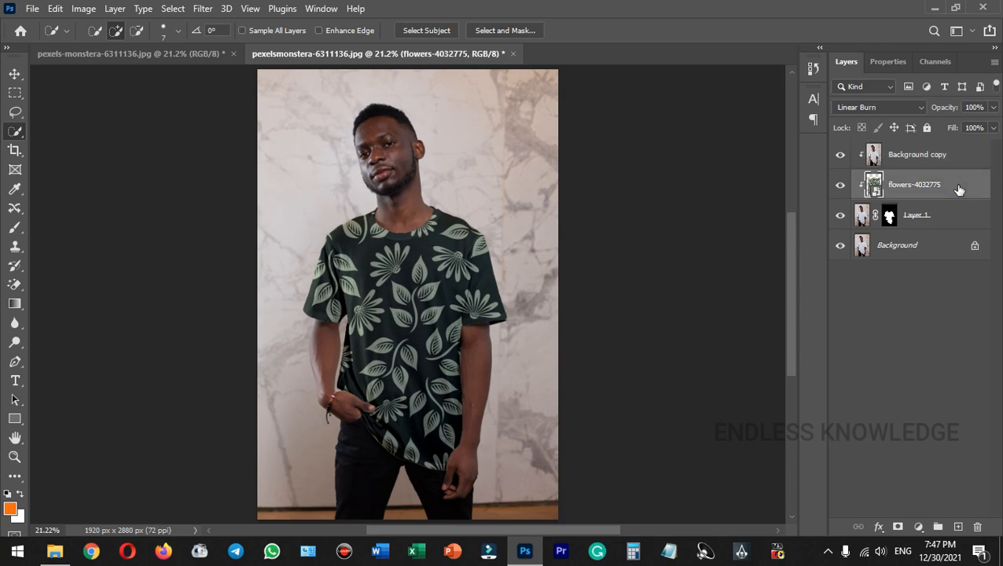
pyautogui.click(202, 9)
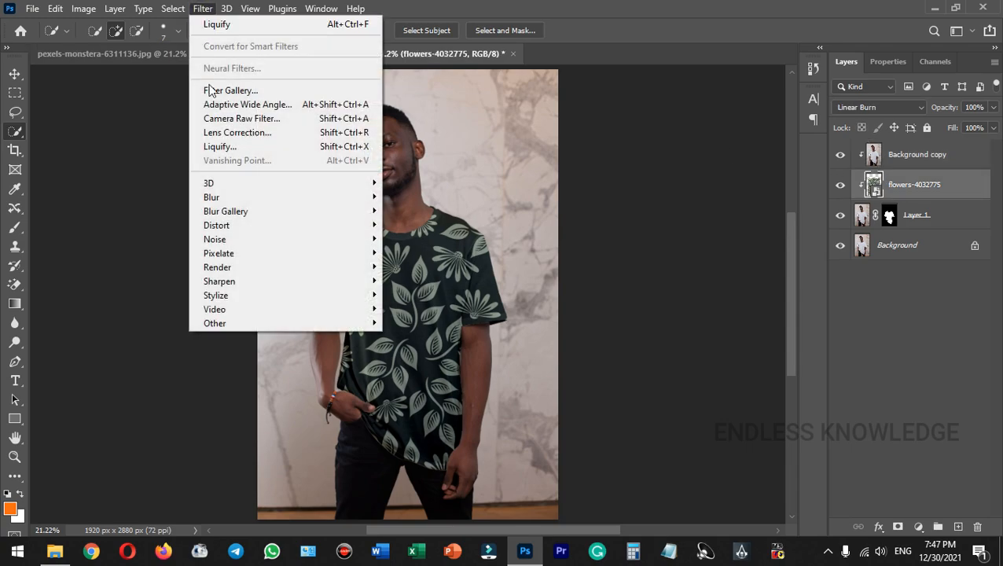
pyautogui.click(220, 147)
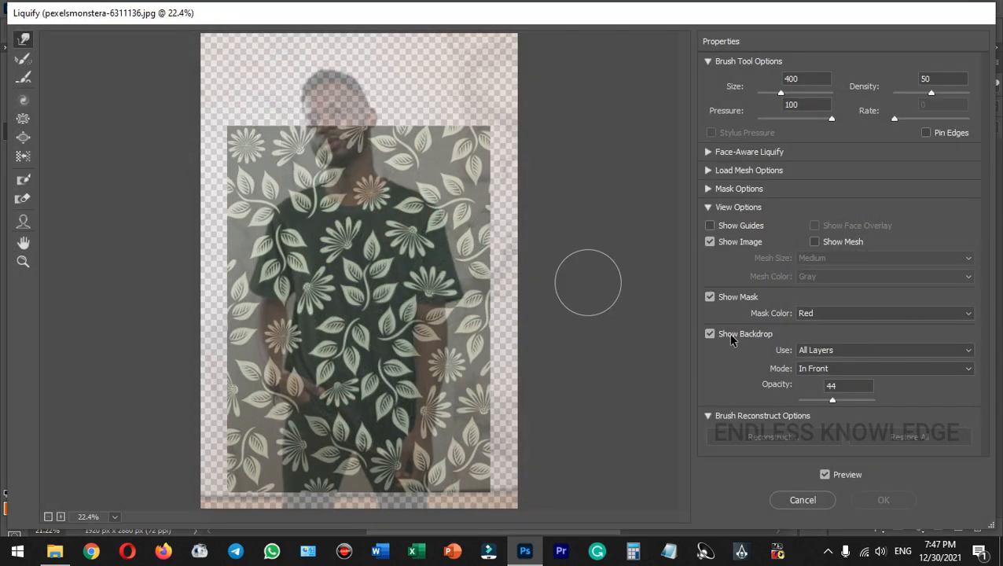
pyautogui.click(711, 335)
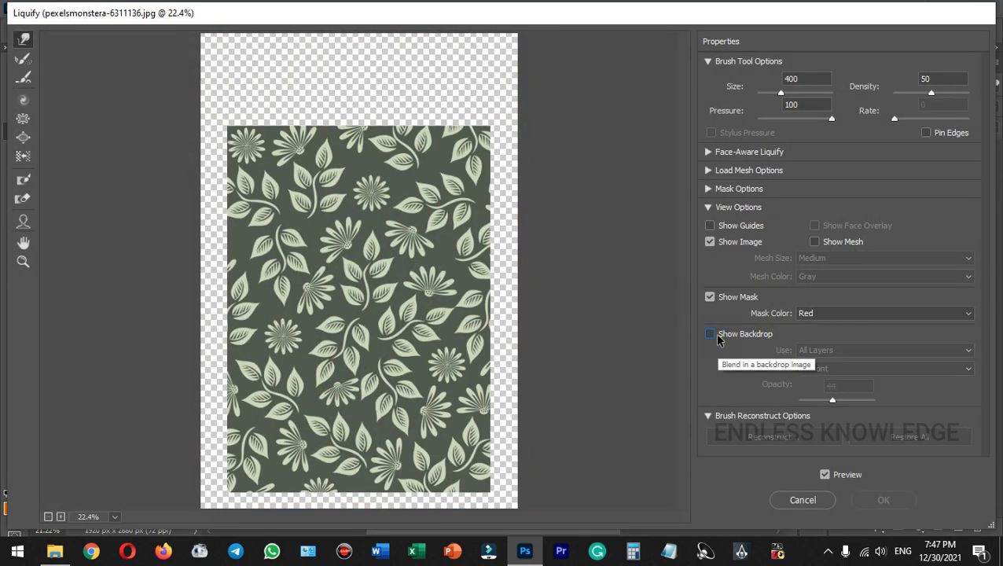
pyautogui.click(711, 335)
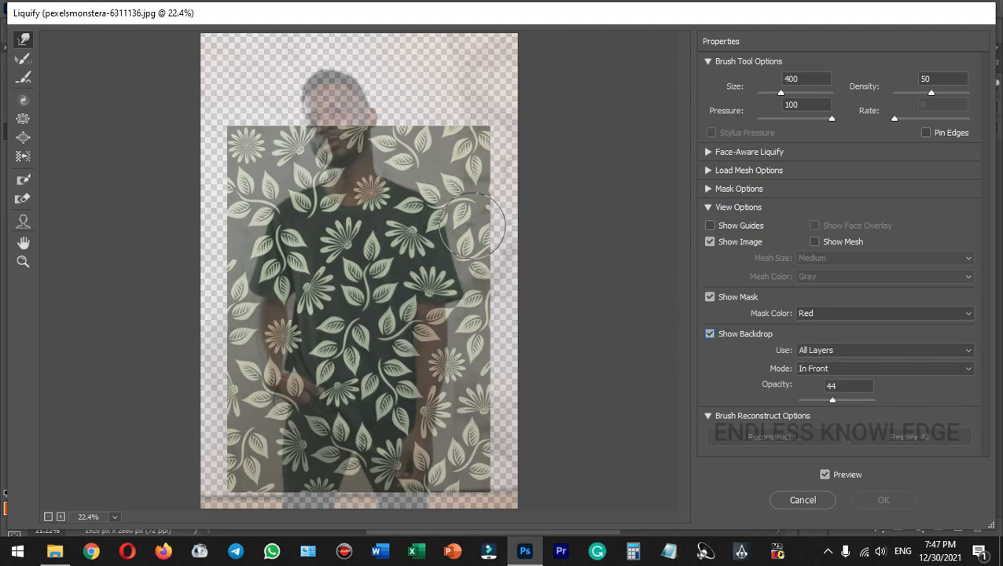
pyautogui.moveTo(832, 401); pyautogui.dragTo(834, 405)
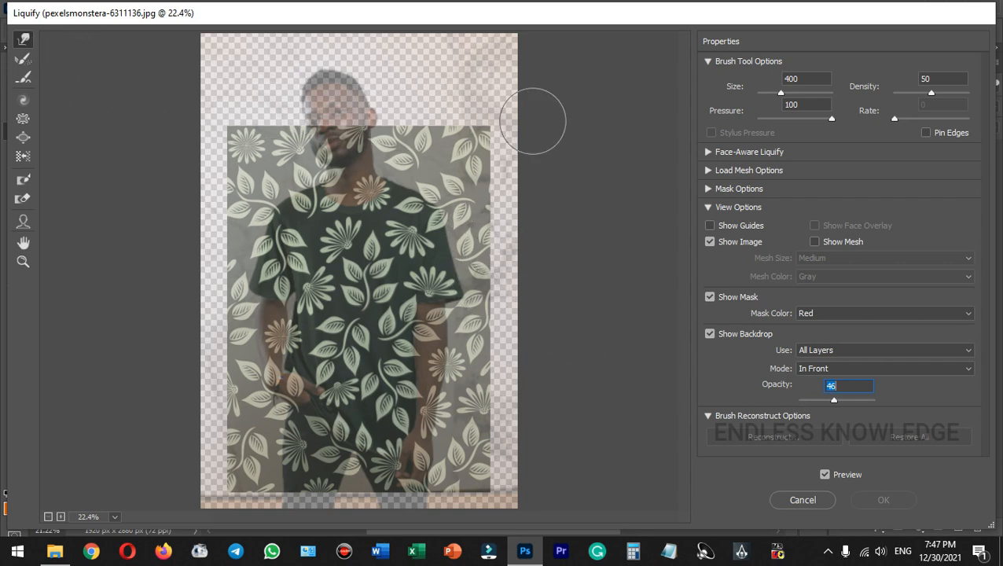
pyautogui.moveTo(781, 93); pyautogui.dragTo(781, 94)
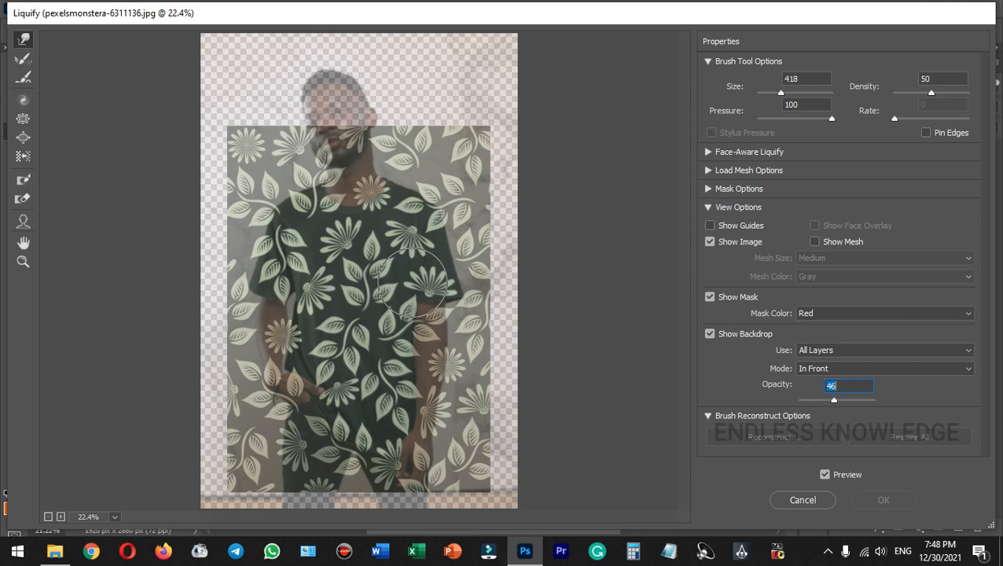
# Step: Warp the floral pattern along the T-shirt's folds at the sleeves, waist and hem, and apply the Liquify filter
pyautogui.moveTo(414, 280); pyautogui.dragTo(419, 281)
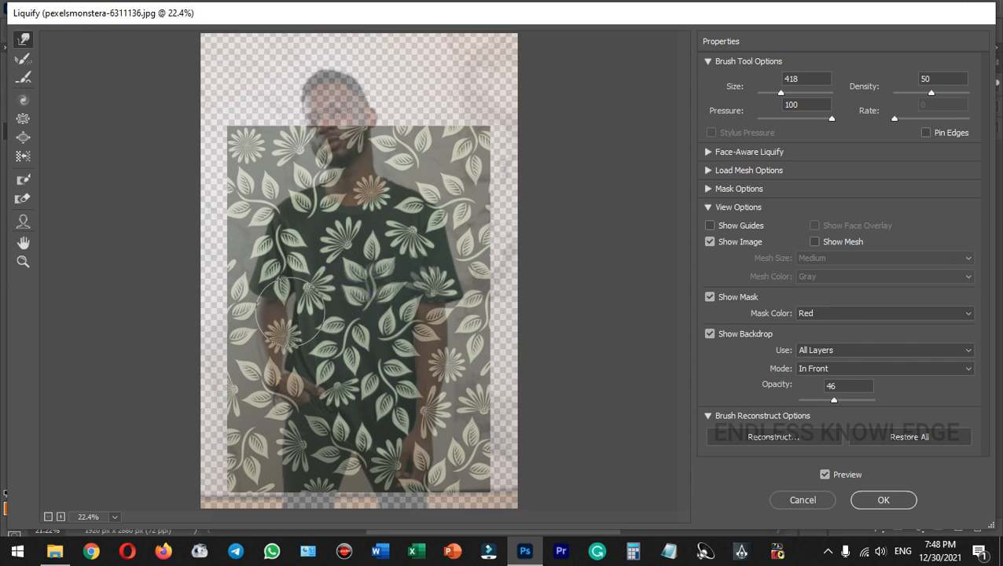
pyautogui.moveTo(271, 332); pyautogui.dragTo(291, 330)
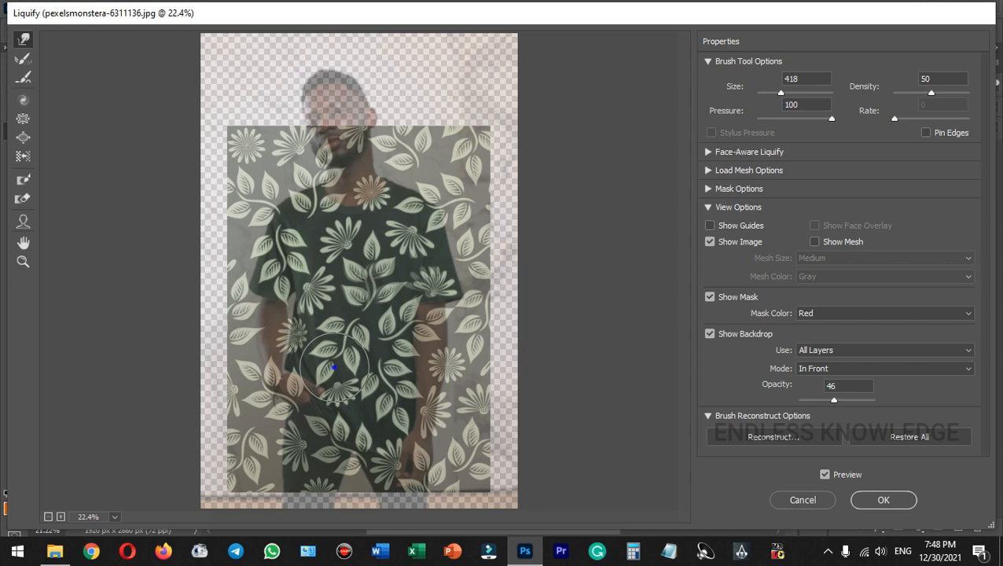
pyautogui.moveTo(335, 366); pyautogui.dragTo(338, 387)
pyautogui.moveTo(322, 426); pyautogui.dragTo(343, 432)
pyautogui.moveTo(285, 344); pyautogui.dragTo(291, 344)
pyautogui.moveTo(289, 233); pyautogui.dragTo(298, 237)
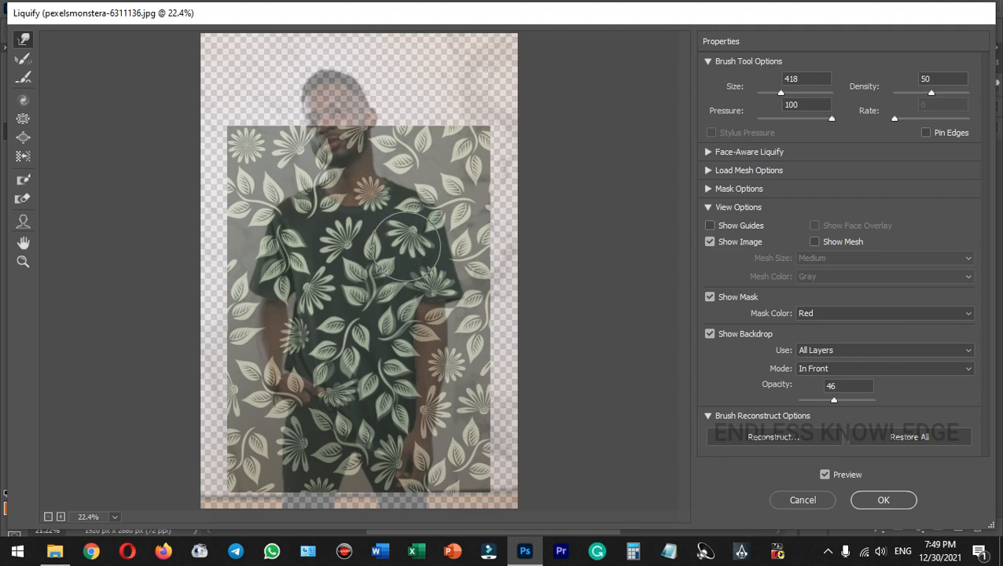
pyautogui.click(863, 495)
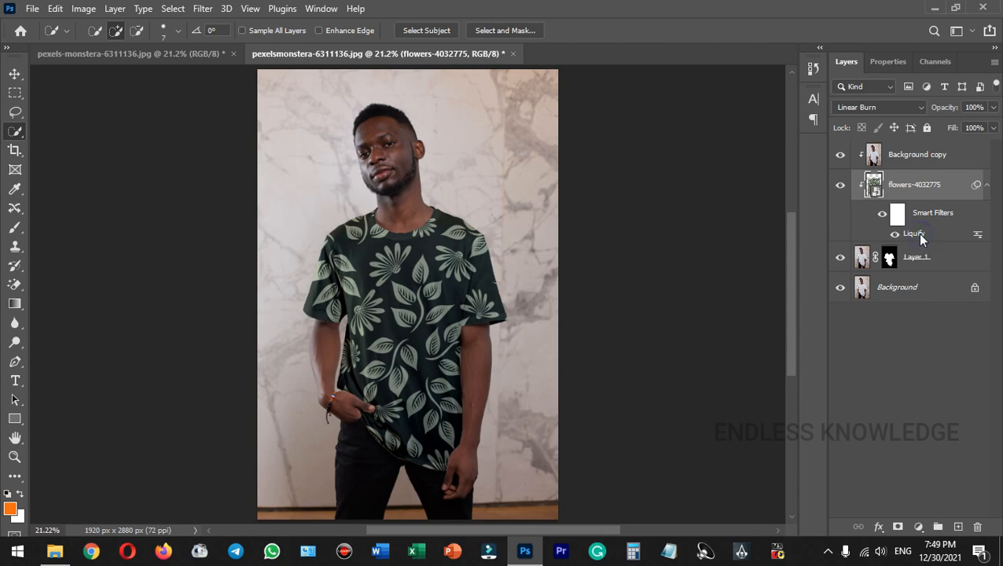
# Step: Review the Liquify settings without changing them and compare the floral pattern with the Liquify smart filter off and on
pyautogui.hotkey('ctrl', 'shift', 'x')
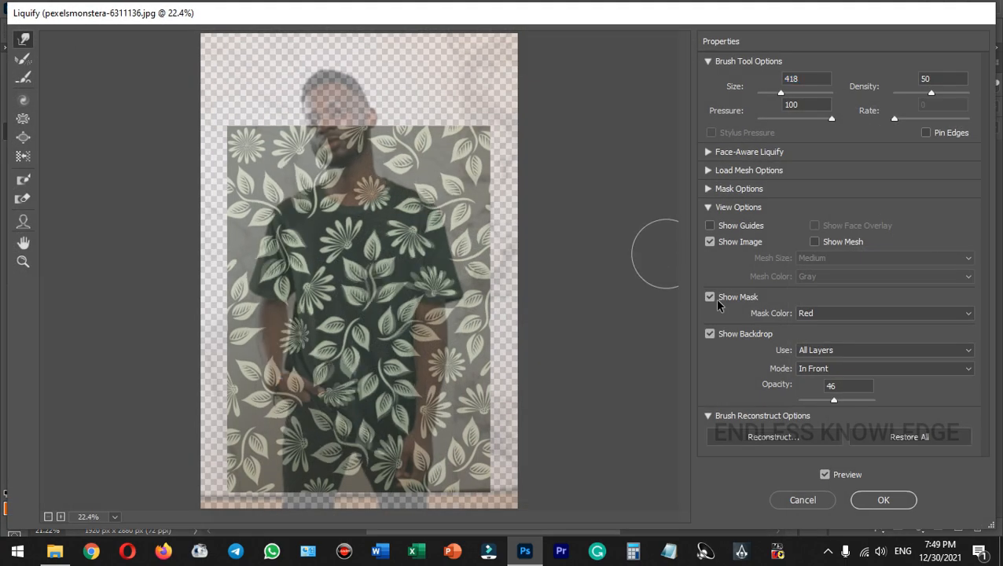
pyautogui.click(793, 497)
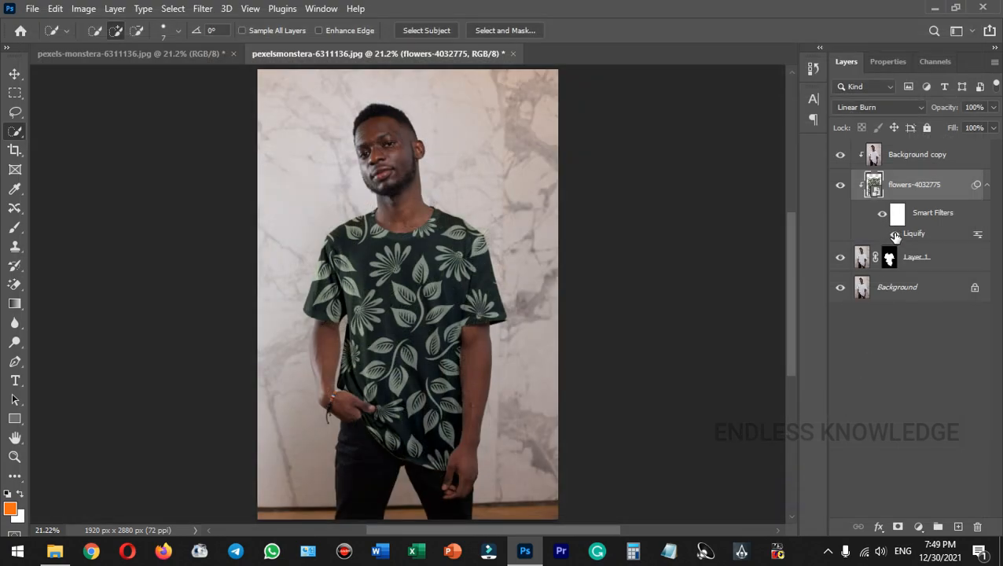
pyautogui.click(895, 234)
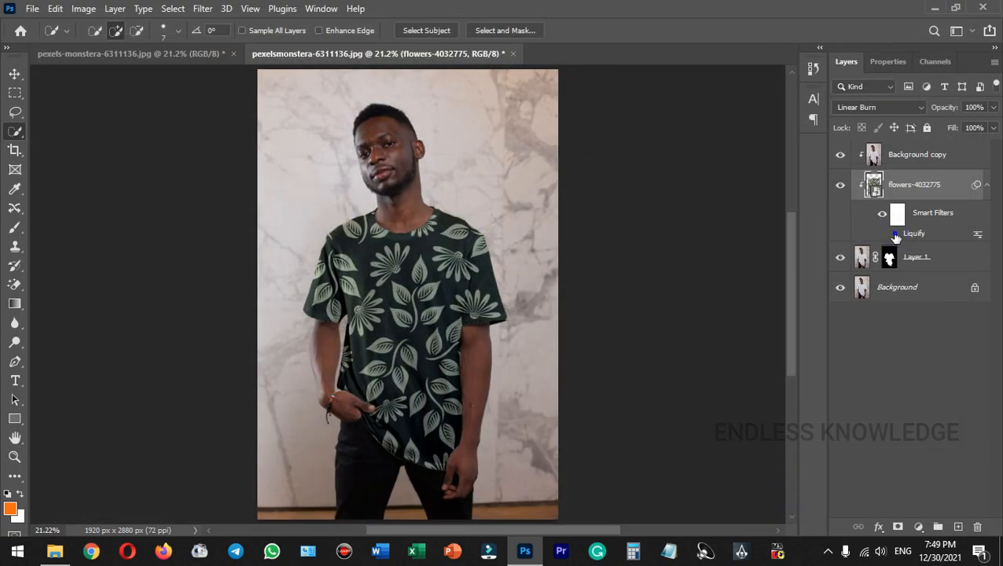
pyautogui.click(895, 234)
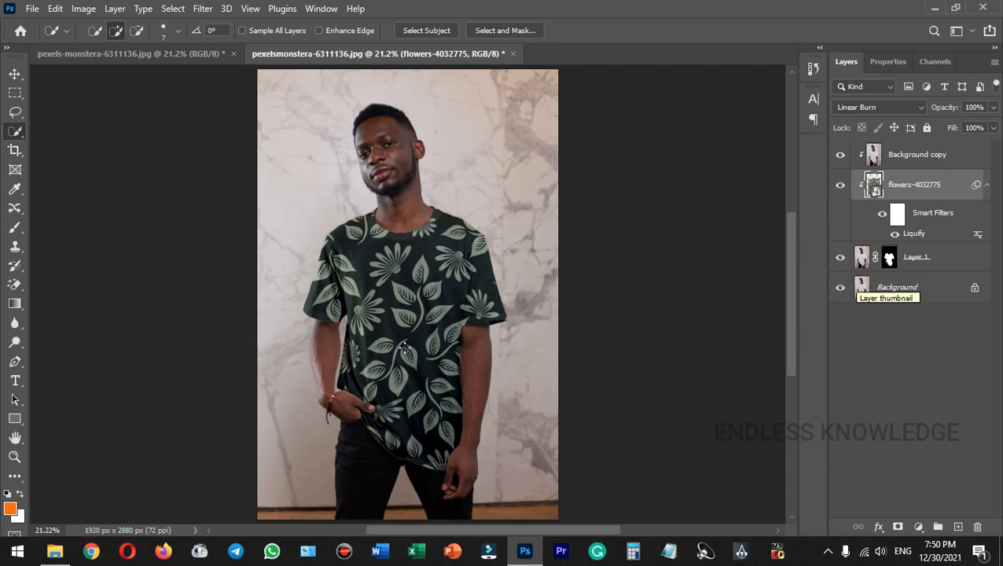
# Step: Preview pattern-3177396.png from the Downloads folder in File Explorer and place it into the T-shirt document in Photoshop
pyautogui.click(54, 551)
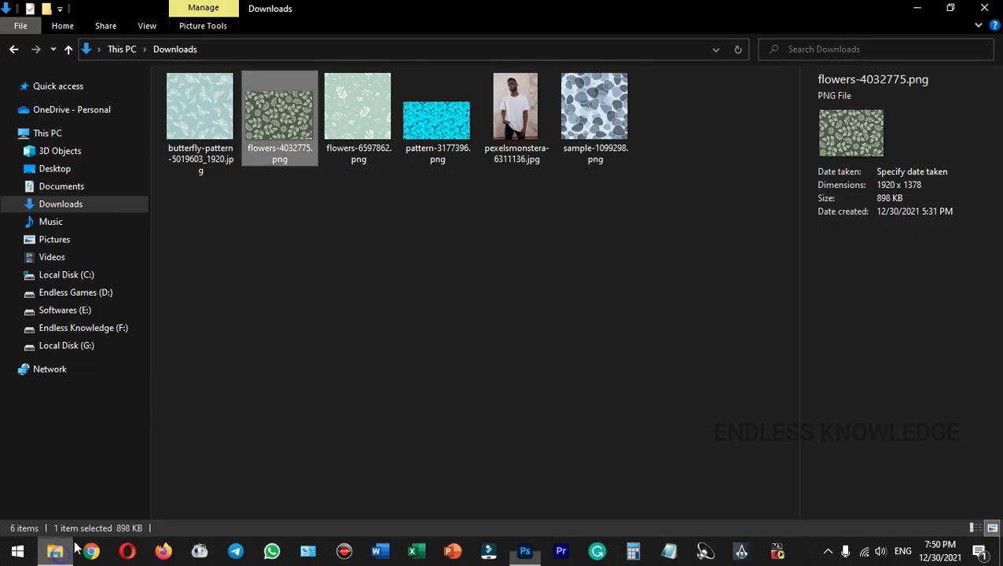
pyautogui.doubleClick(439, 126)
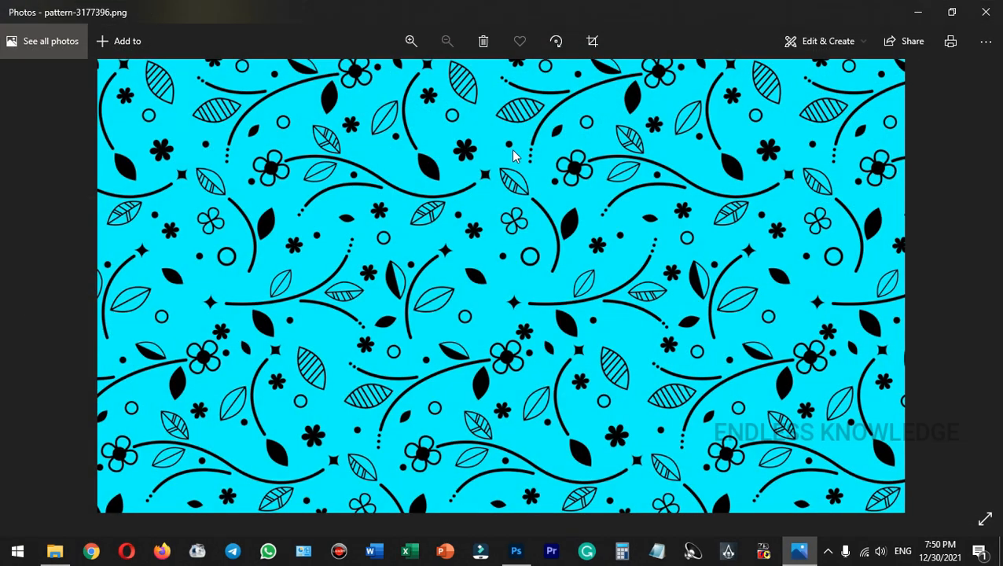
pyautogui.click(986, 12)
pyautogui.moveTo(453, 135); pyautogui.dragTo(480, 370)
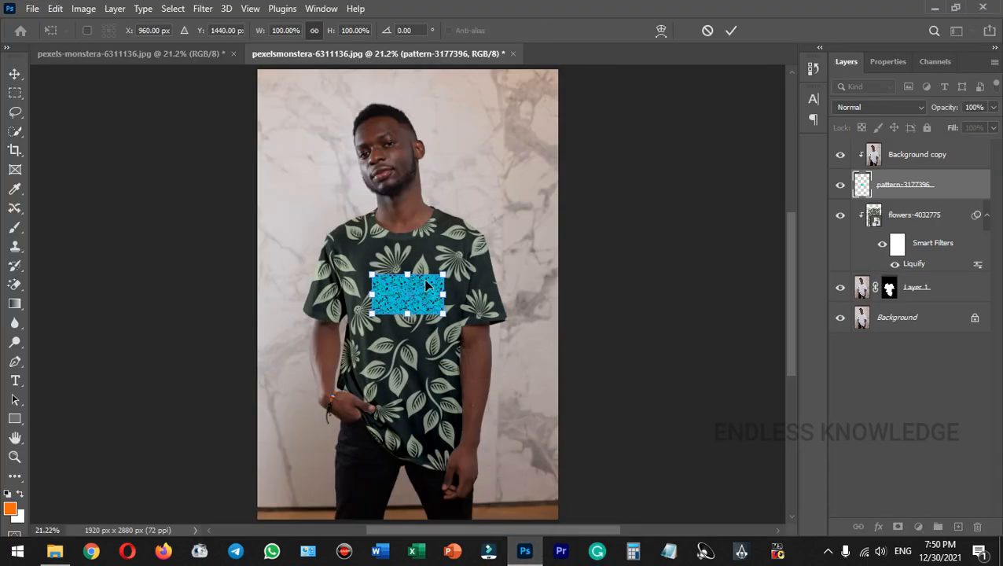
# Step: Rotate the placed cyan pattern 90° and enlarge it to about 608% so it covers the whole T-shirt
pyautogui.moveTo(444, 275); pyautogui.dragTo(622, 173)
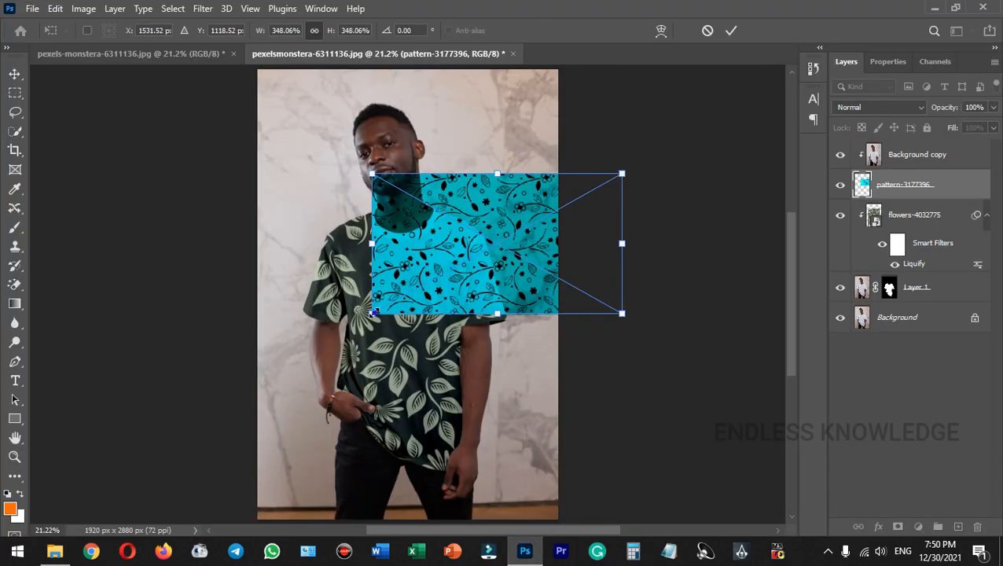
pyautogui.moveTo(373, 312); pyautogui.dragTo(228, 398)
pyautogui.moveTo(634, 157); pyautogui.dragTo(545, 481)
pyautogui.moveTo(449, 277); pyautogui.dragTo(419, 295)
pyautogui.moveTo(504, 497); pyautogui.dragTo(528, 507)
pyautogui.moveTo(516, 102); pyautogui.dragTo(547, 89)
pyautogui.moveTo(467, 233); pyautogui.dragTo(471, 231)
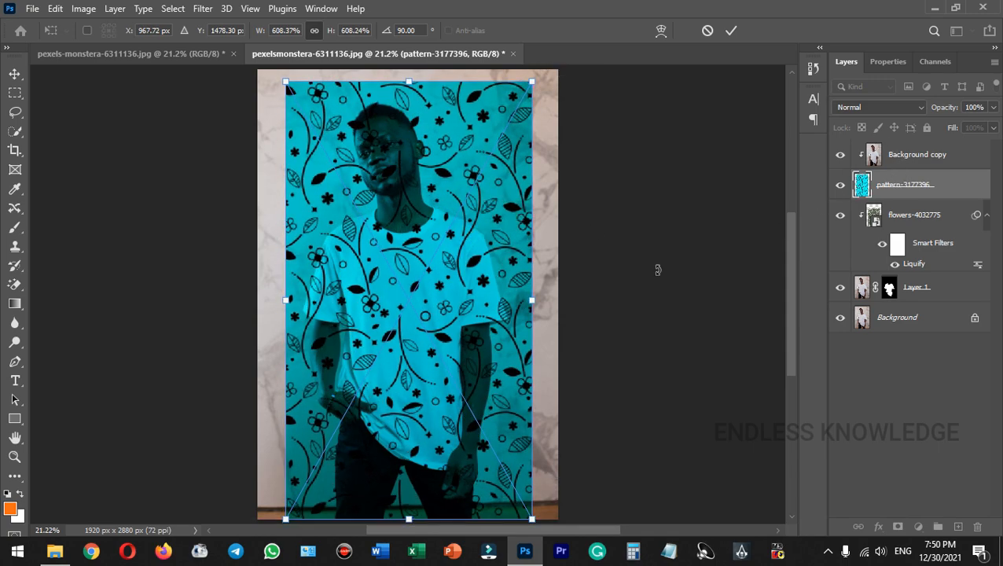
pyautogui.press('Return')
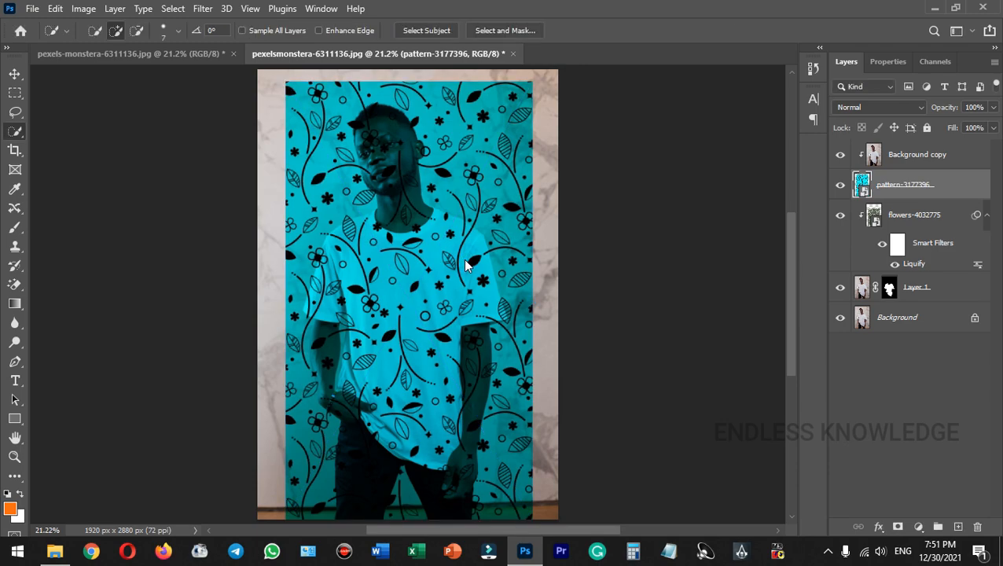
# Step: Clip the pattern-3177396 layer to the masked T-shirt layer and hide the flowers-4032775 layer
pyautogui.rightClick(951, 187)
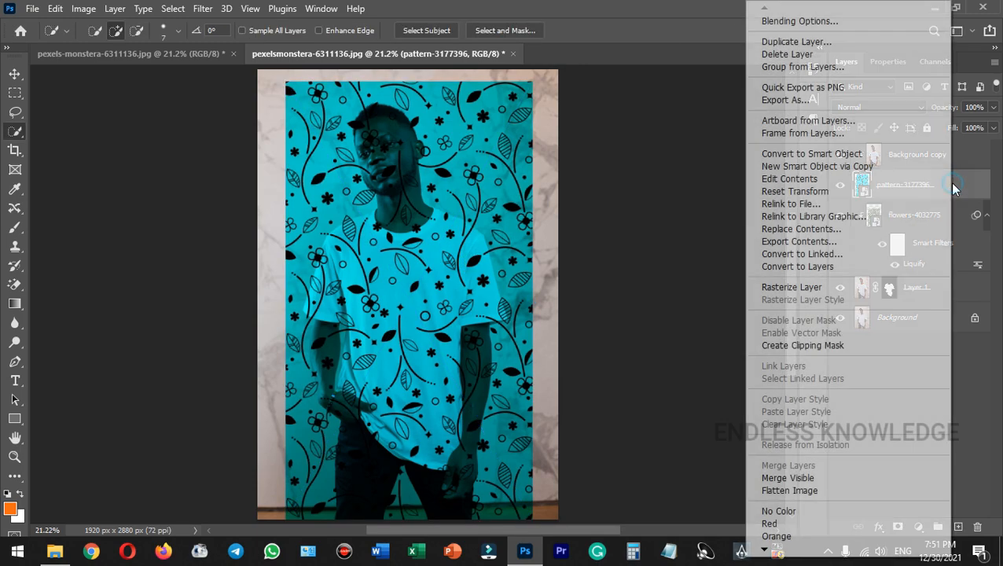
pyautogui.click(794, 346)
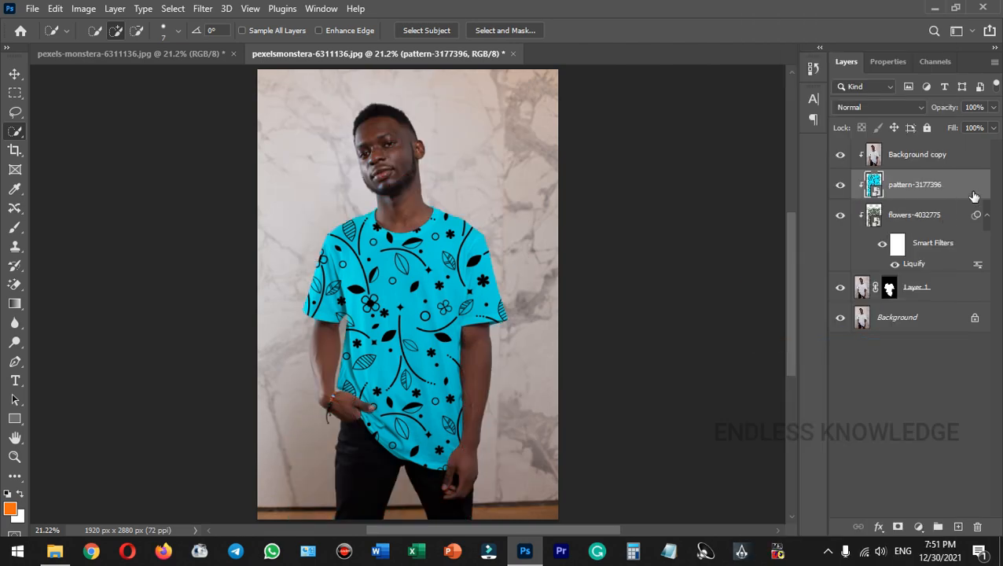
pyautogui.click(842, 217)
pyautogui.click(952, 221)
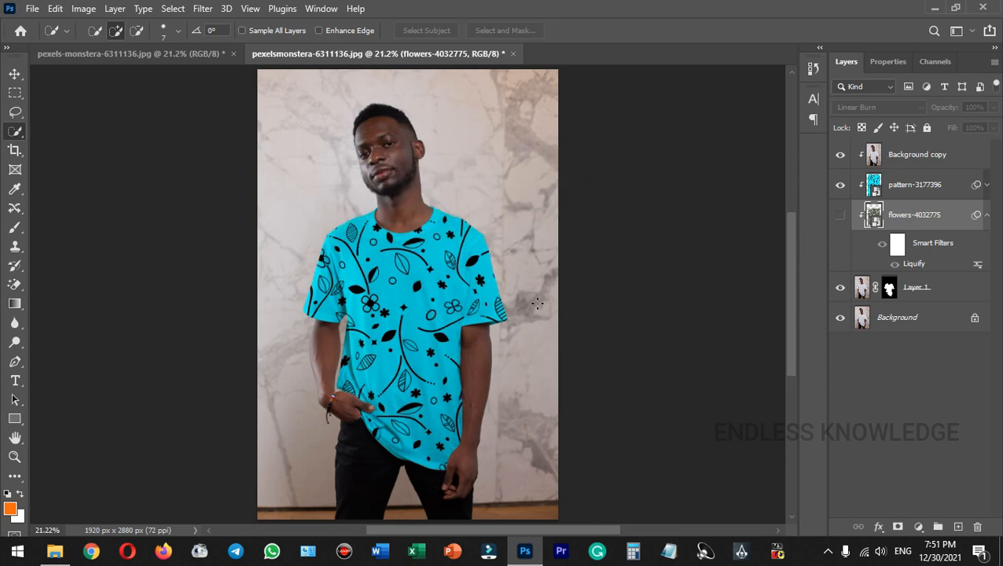
# Step: Try Multiply on the pattern-3177396 layer, settle on Linear Burn, and compare the result with the Background copy layer hidden and shown
pyautogui.click(952, 185)
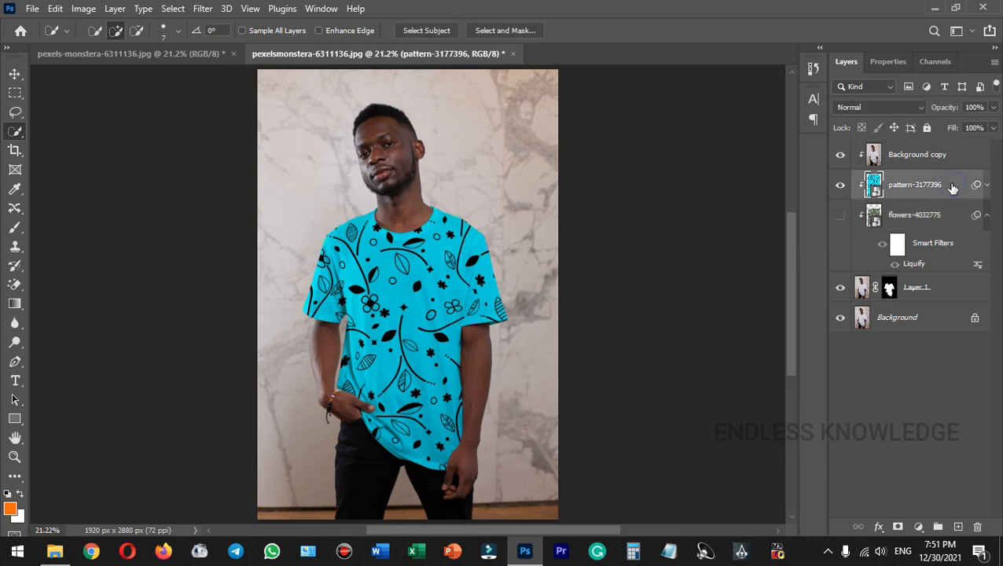
pyautogui.click(869, 108)
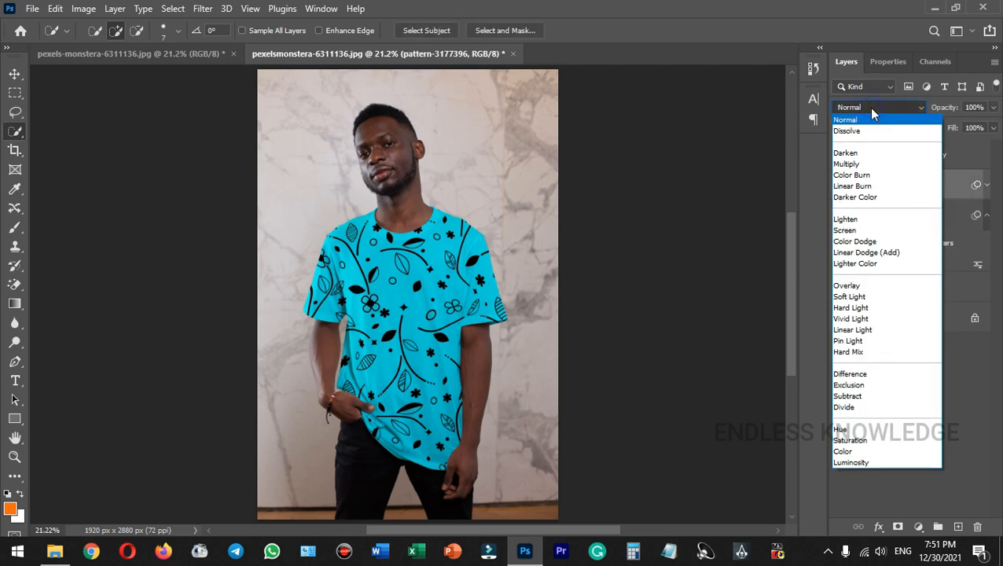
pyautogui.click(857, 165)
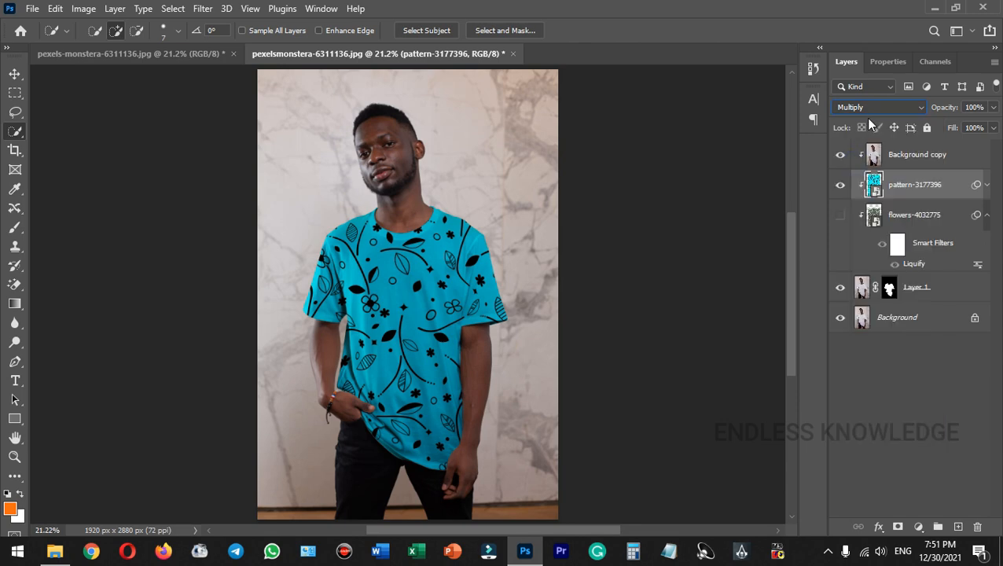
pyautogui.click(861, 110)
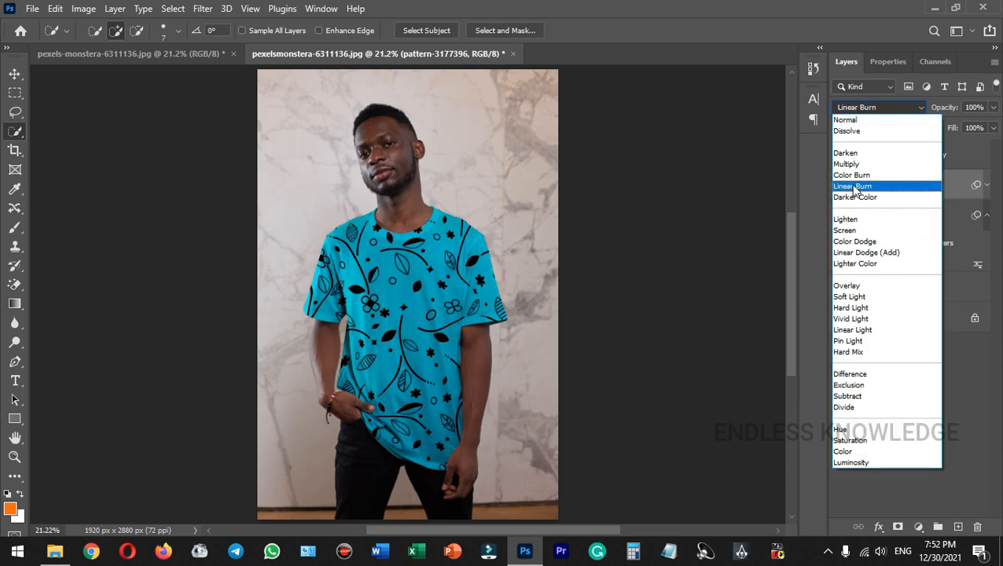
pyautogui.click(855, 188)
pyautogui.click(841, 155)
pyautogui.click(840, 155)
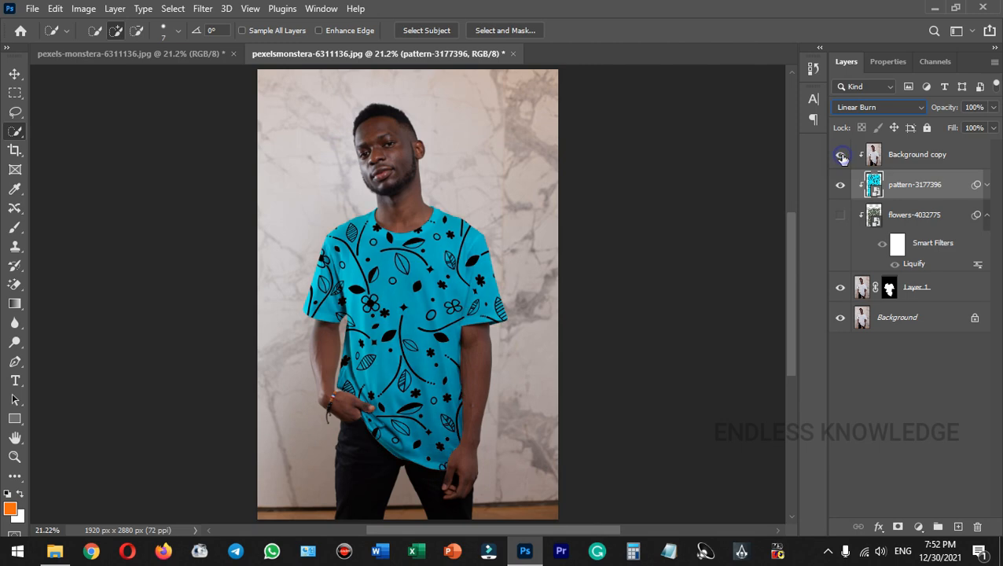
# Step: Hide the pattern-3177396 layer and dismiss the update notification
pyautogui.click(968, 158)
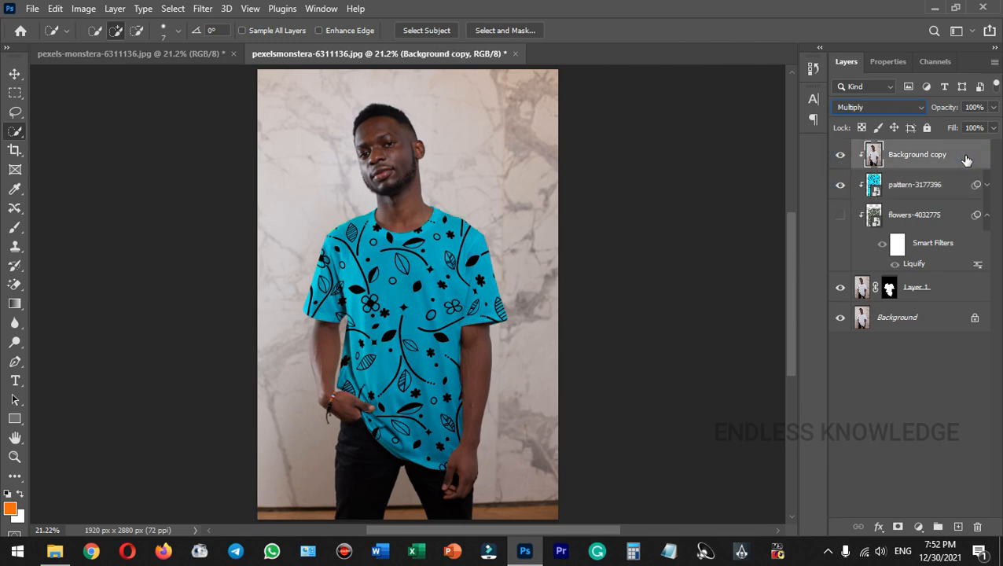
pyautogui.click(939, 189)
pyautogui.click(839, 187)
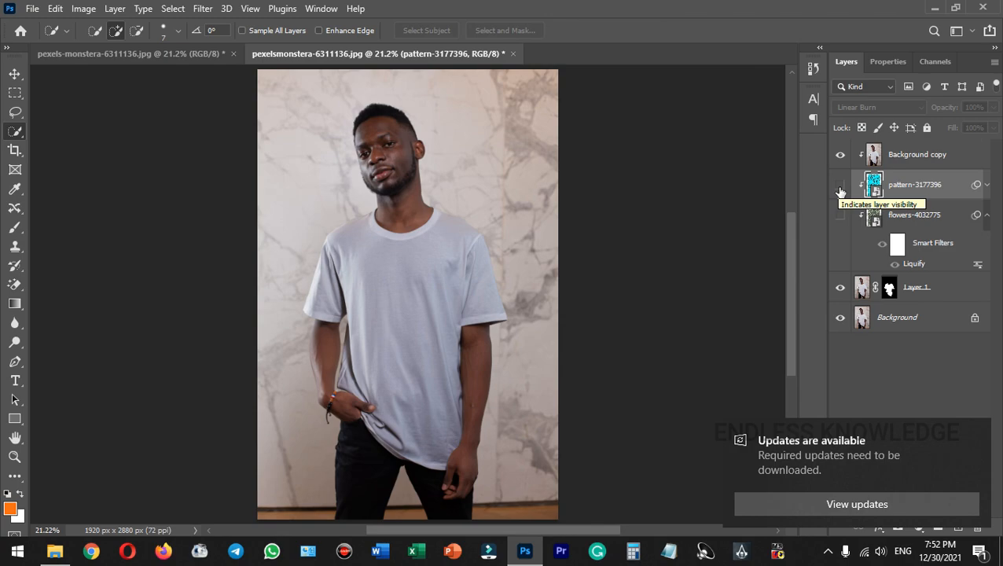
pyautogui.click(976, 432)
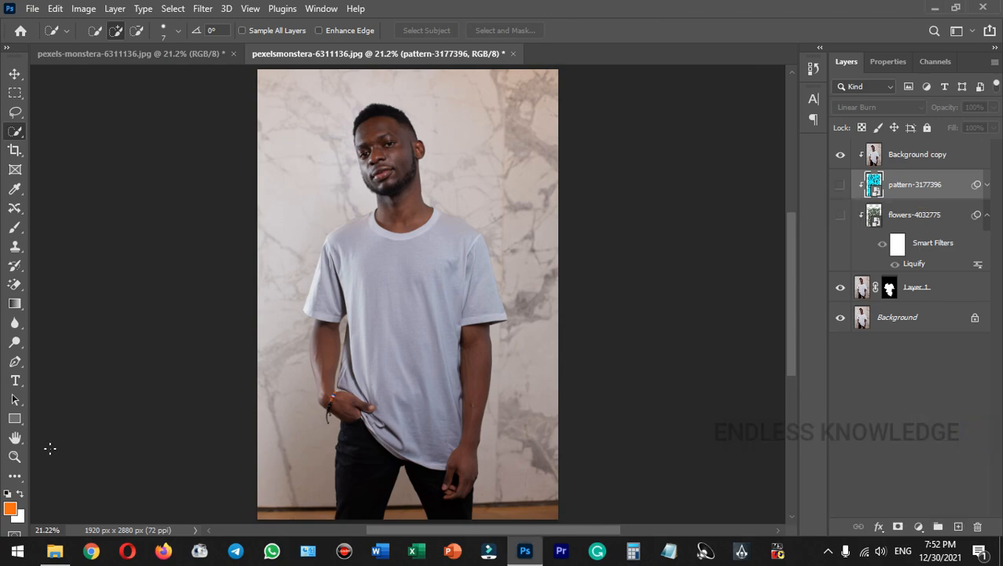
# Step: Switch to File Explorer and place flowers-6597862.png from the Downloads folder into the T-shirt document in Photoshop
pyautogui.click(55, 552)
pyautogui.click(366, 116)
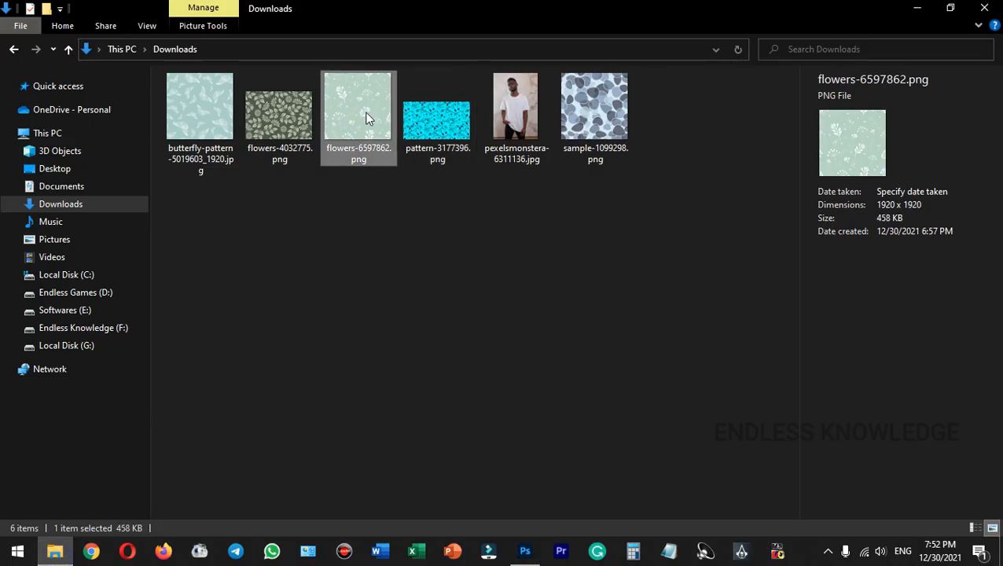
pyautogui.moveTo(359, 103); pyautogui.dragTo(401, 303)
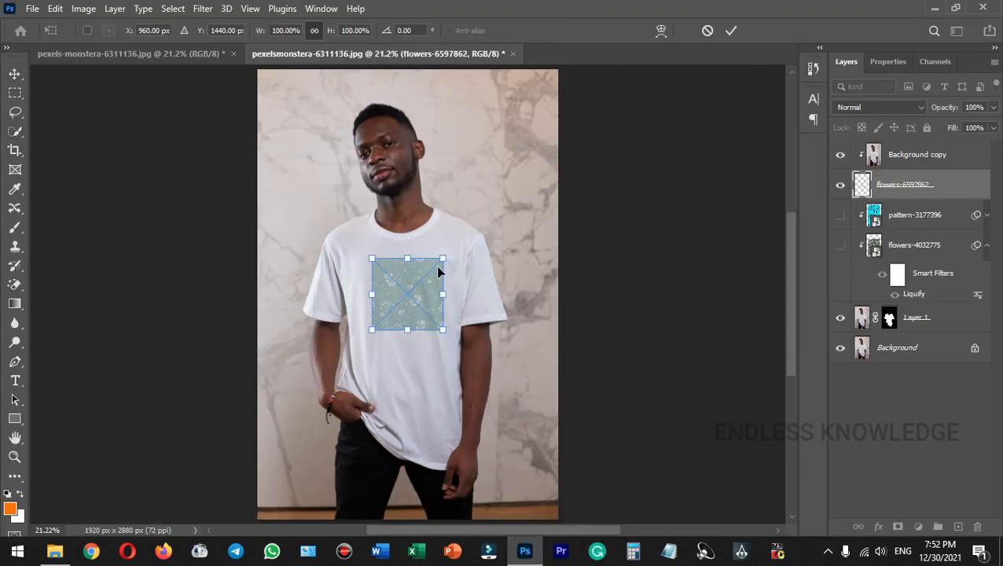
# Step: Enlarge the placed flowers-6597862 pattern to about 417% and position it so it covers the whole T-shirt
pyautogui.moveTo(442, 260); pyautogui.dragTo(524, 178)
pyautogui.moveTo(372, 329); pyautogui.dragTo(227, 478)
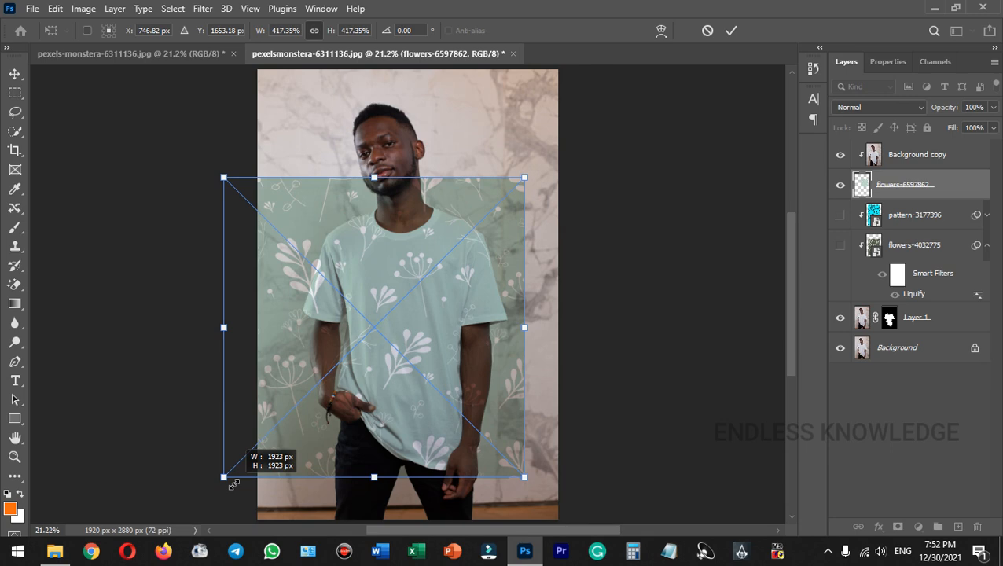
pyautogui.moveTo(472, 324); pyautogui.dragTo(498, 335)
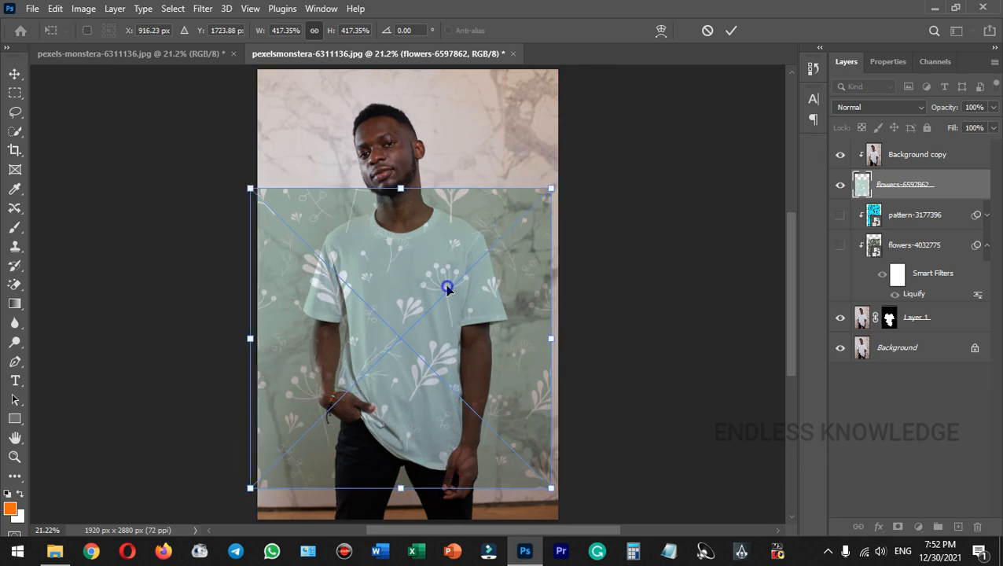
pyautogui.press('Return')
pyautogui.press('w')
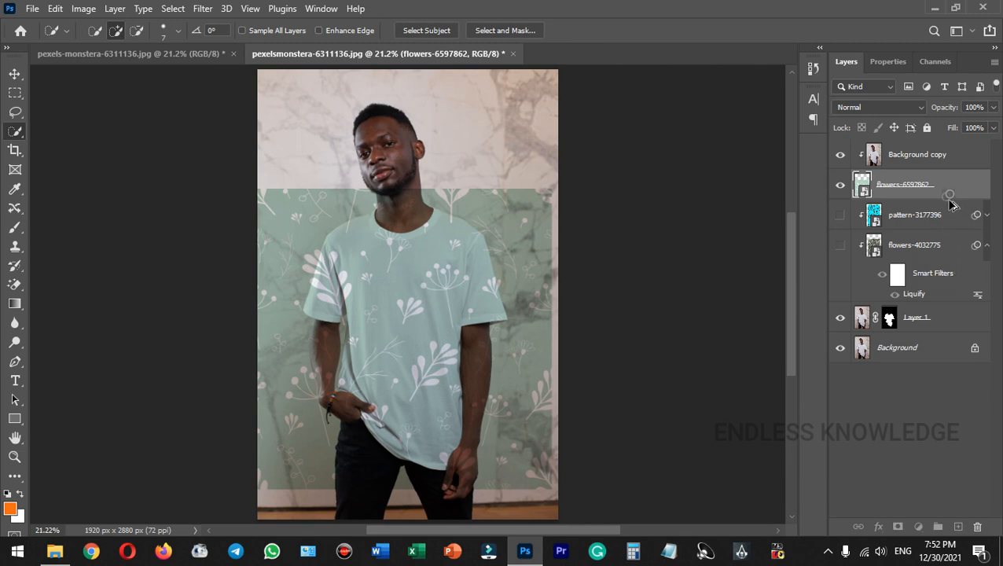
# Step: Clip the flowers-6597862 layer to the masked T-shirt layer
pyautogui.hotkey('shift', 'alt', 'a')
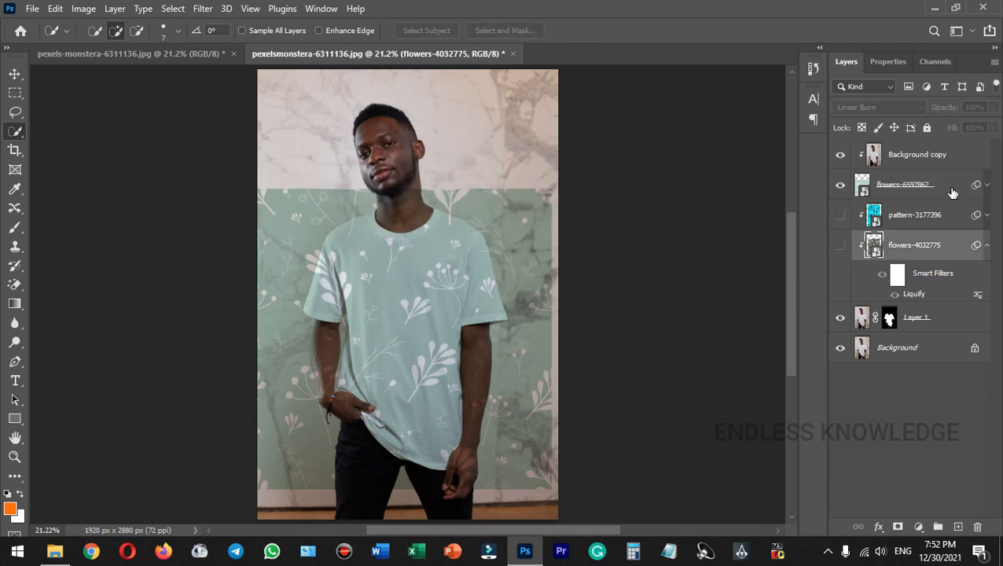
pyautogui.click(949, 189)
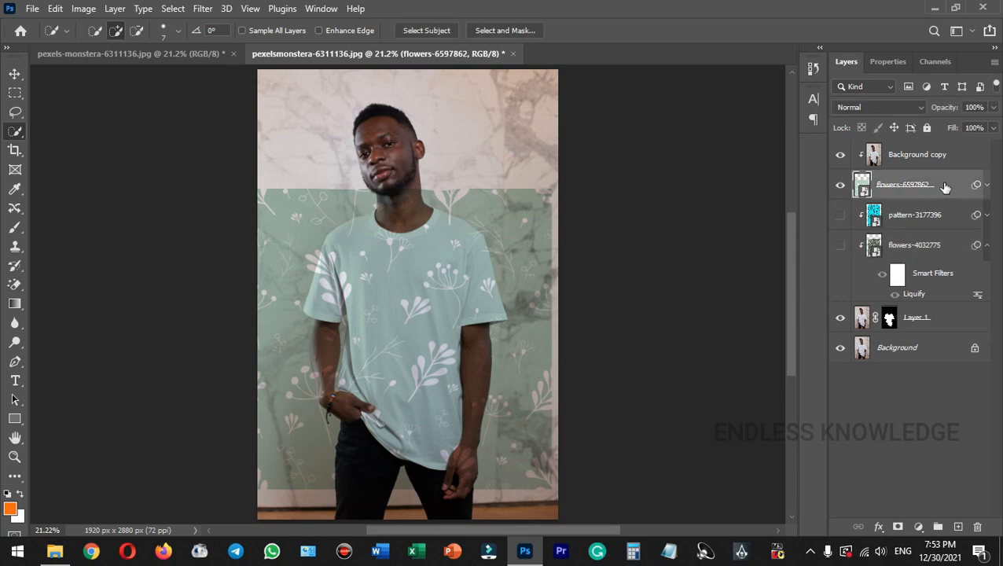
pyautogui.rightClick(945, 186)
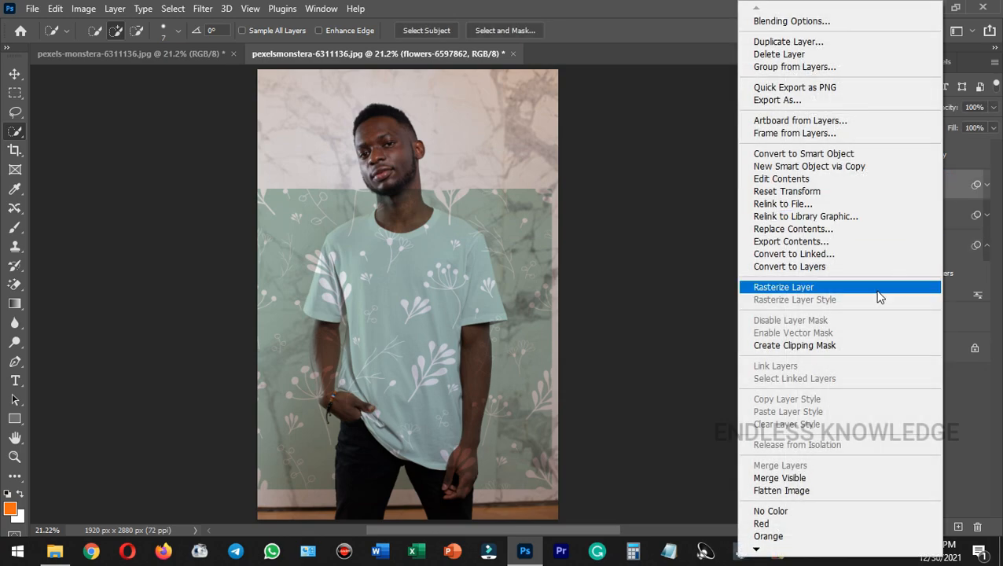
pyautogui.click(839, 346)
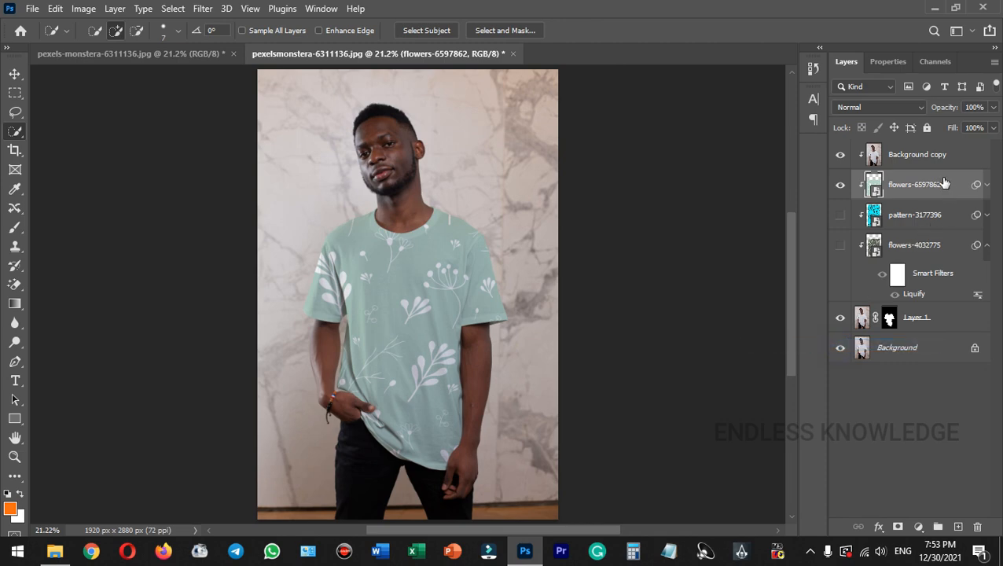
# Step: Set the flowers-6597862 layer's blend mode to Multiply and hide the Background copy layer
pyautogui.click(875, 108)
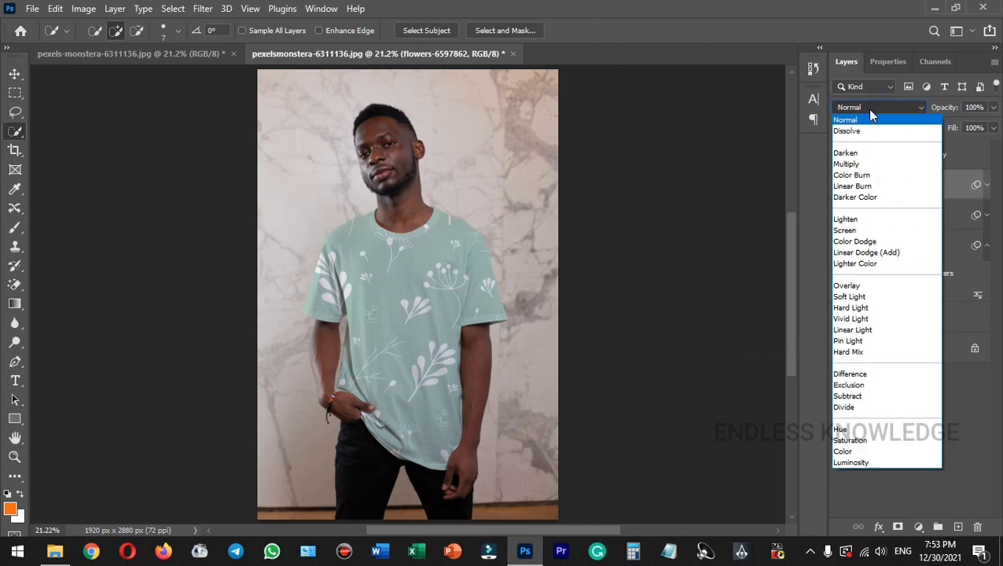
pyautogui.click(850, 164)
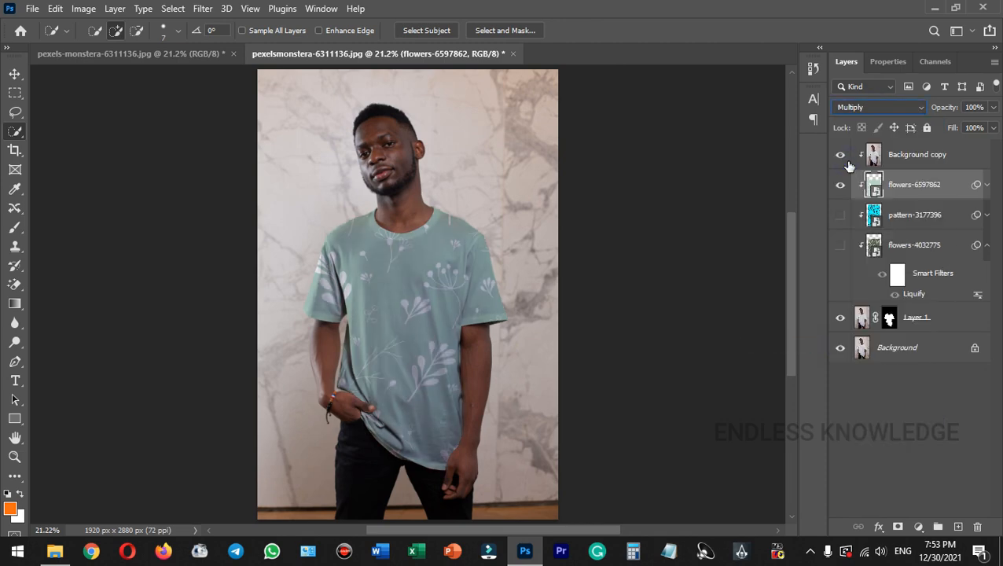
pyautogui.click(960, 161)
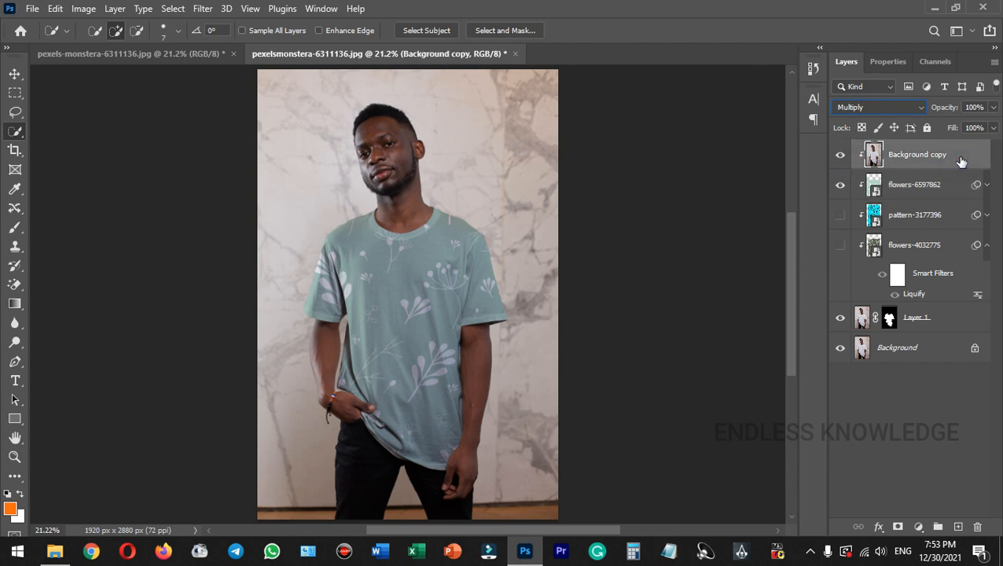
pyautogui.click(841, 157)
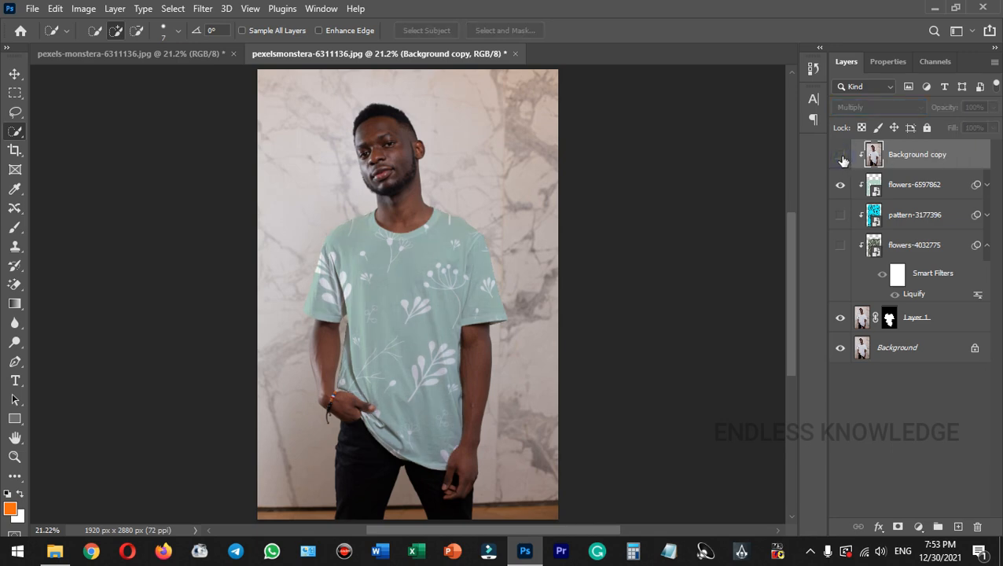
# Step: Change the flowers-6597862 layer's blend mode to Linear Burn
pyautogui.click(944, 187)
pyautogui.click(894, 110)
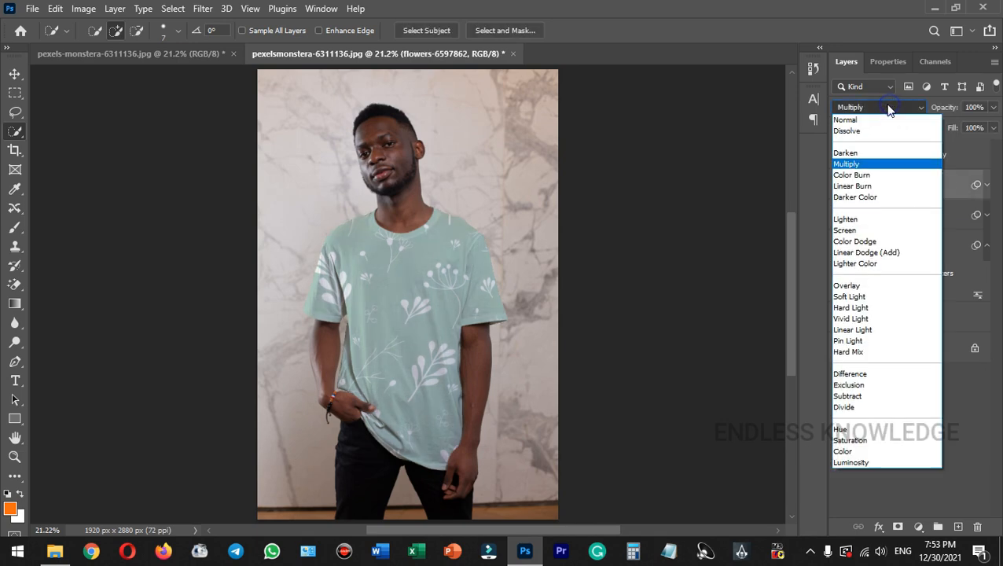
pyautogui.click(860, 186)
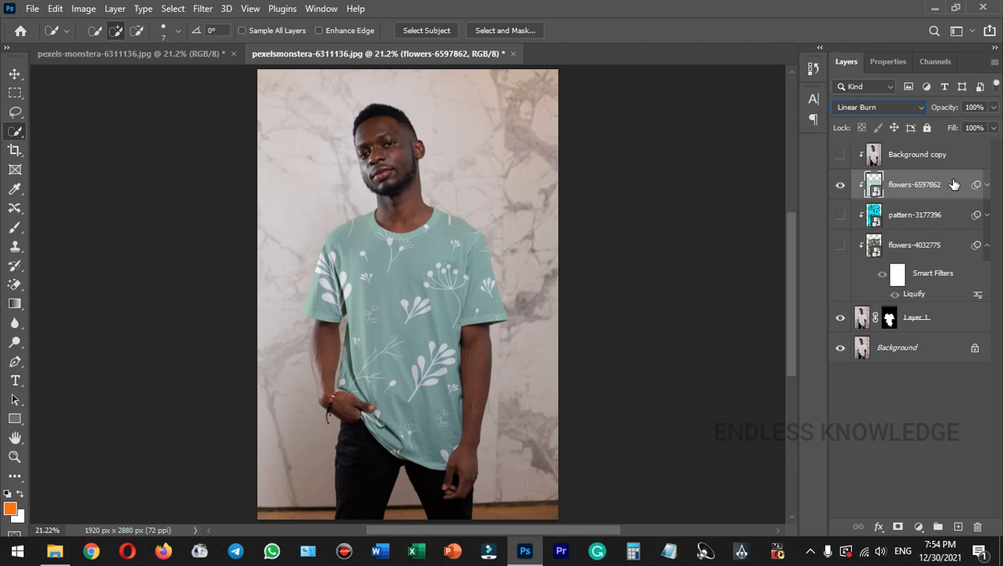
# Step: Check the layers' blend modes and compare the shirt with the flowers-6597862 and Background copy layers hidden and shown
pyautogui.click(956, 214)
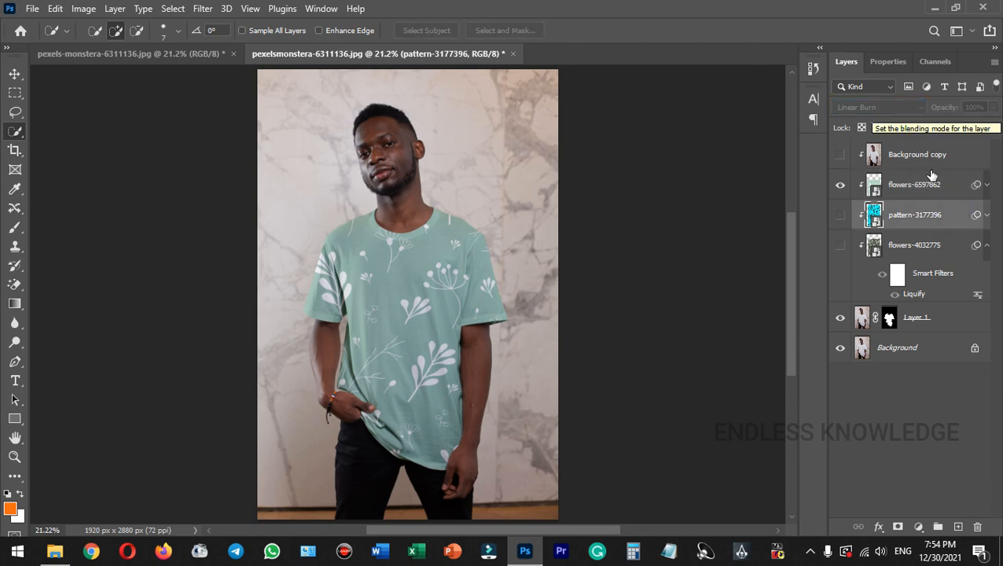
pyautogui.click(961, 159)
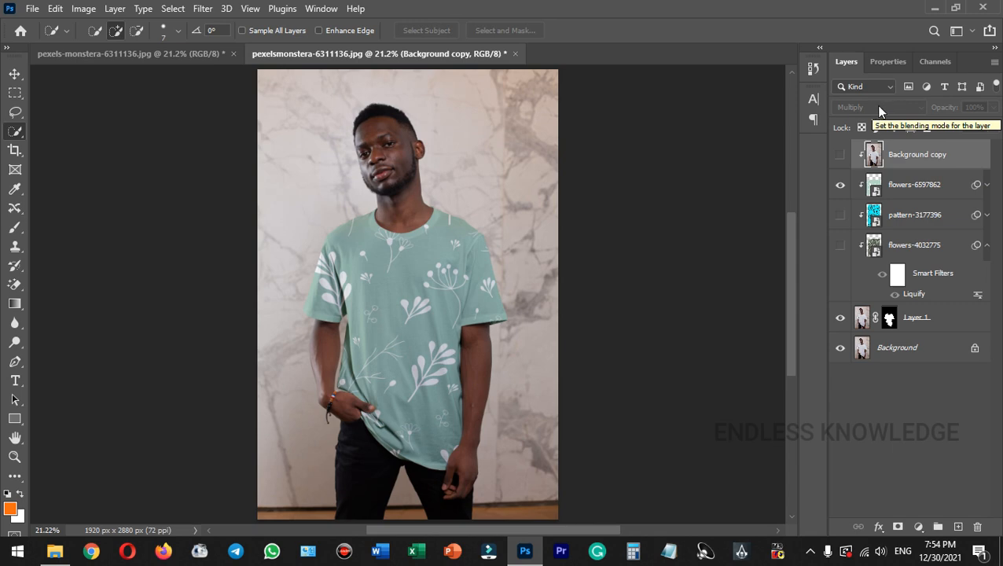
pyautogui.click(841, 185)
pyautogui.click(842, 186)
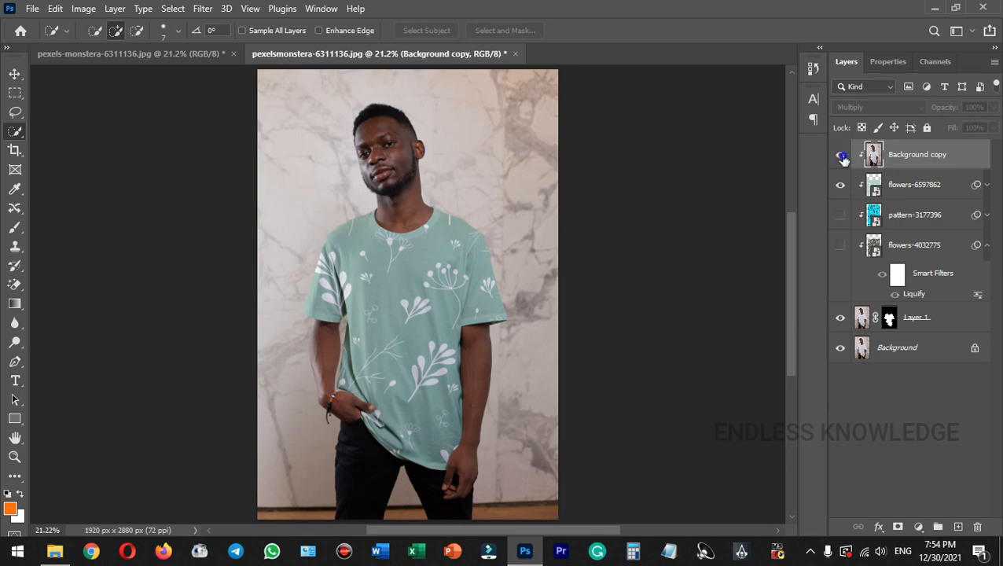
pyautogui.click(841, 156)
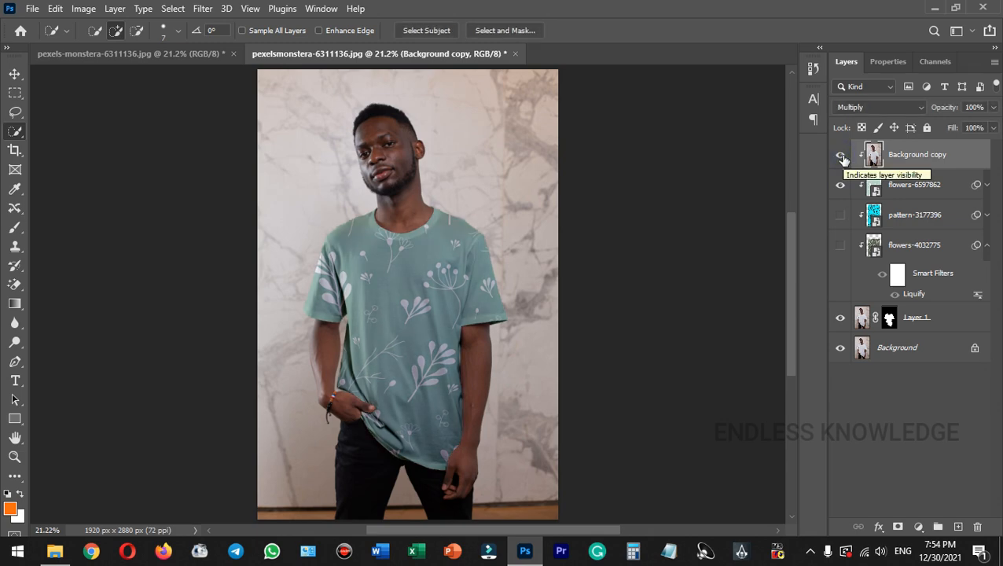
pyautogui.click(840, 156)
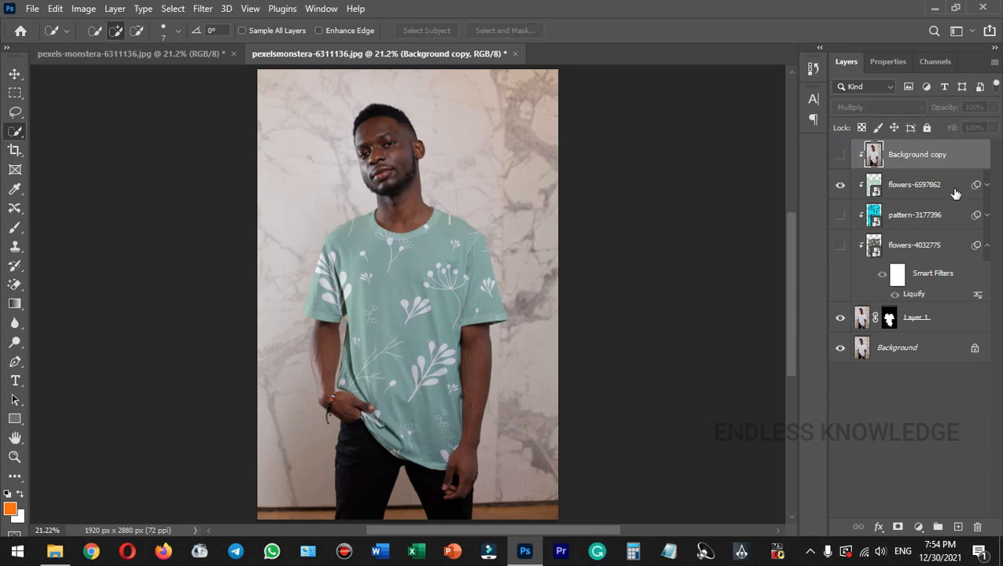